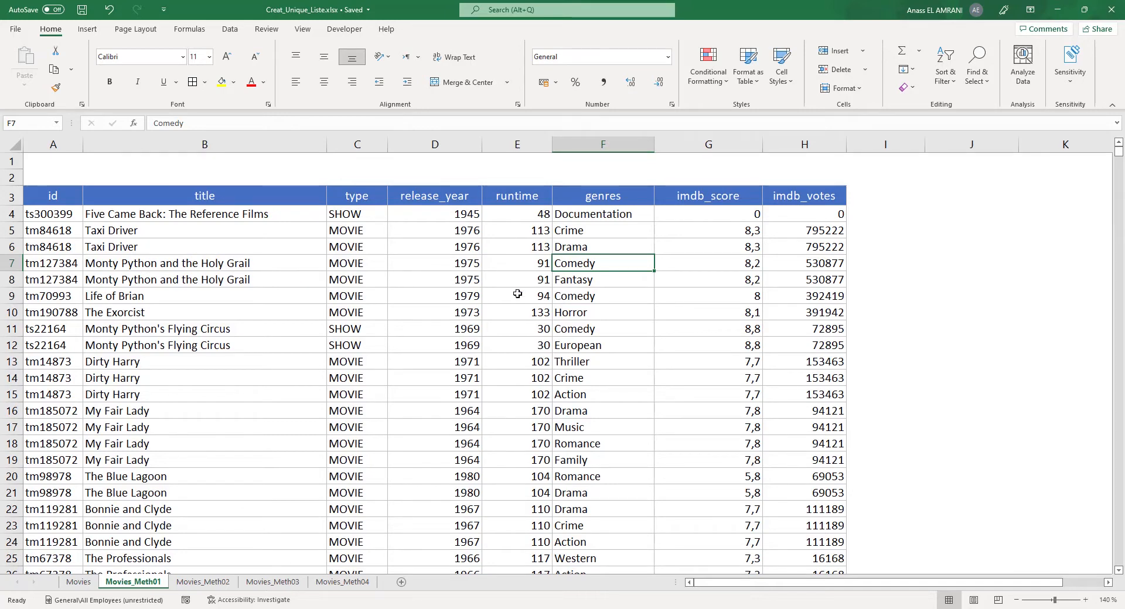
{"action": "left_click", "coordinate": [567, 299]}
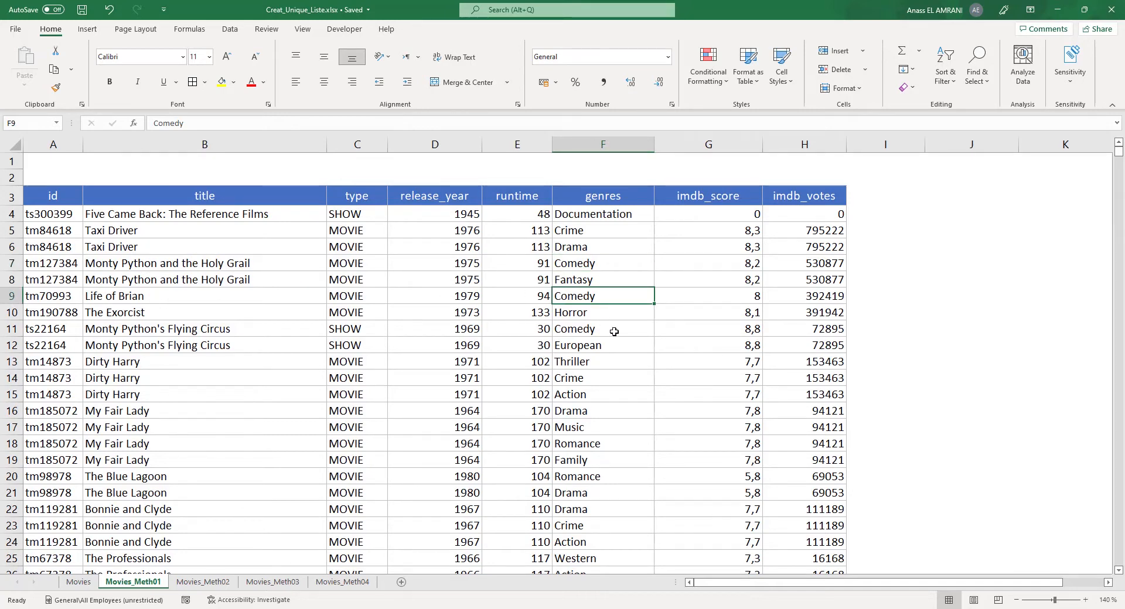
{"action": "left_click", "coordinate": [580, 330]}
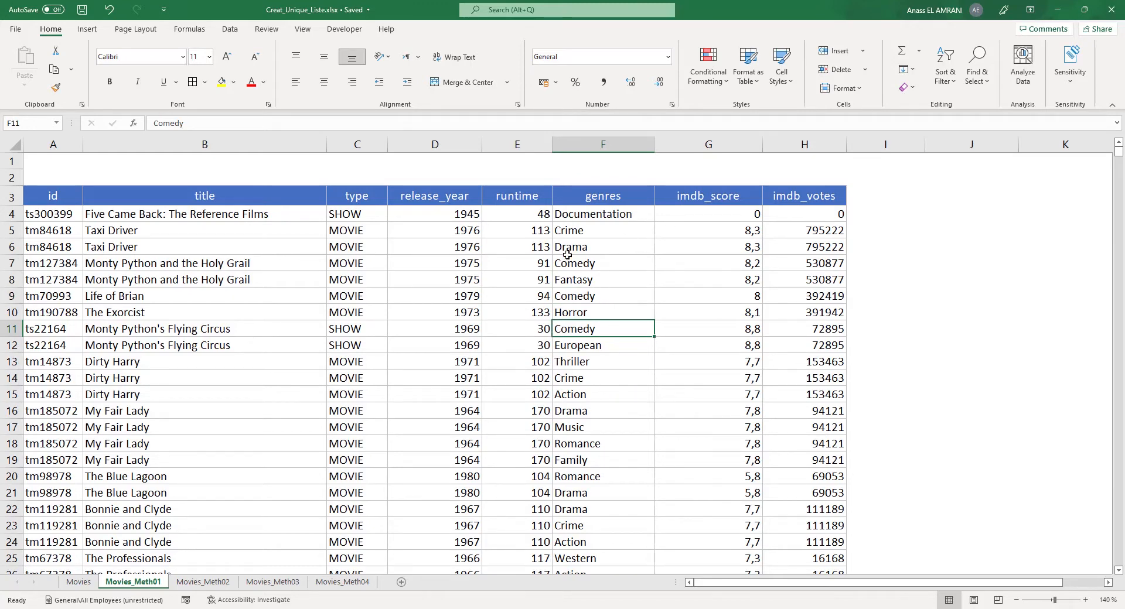
{"action": "left_click", "coordinate": [616, 146]}
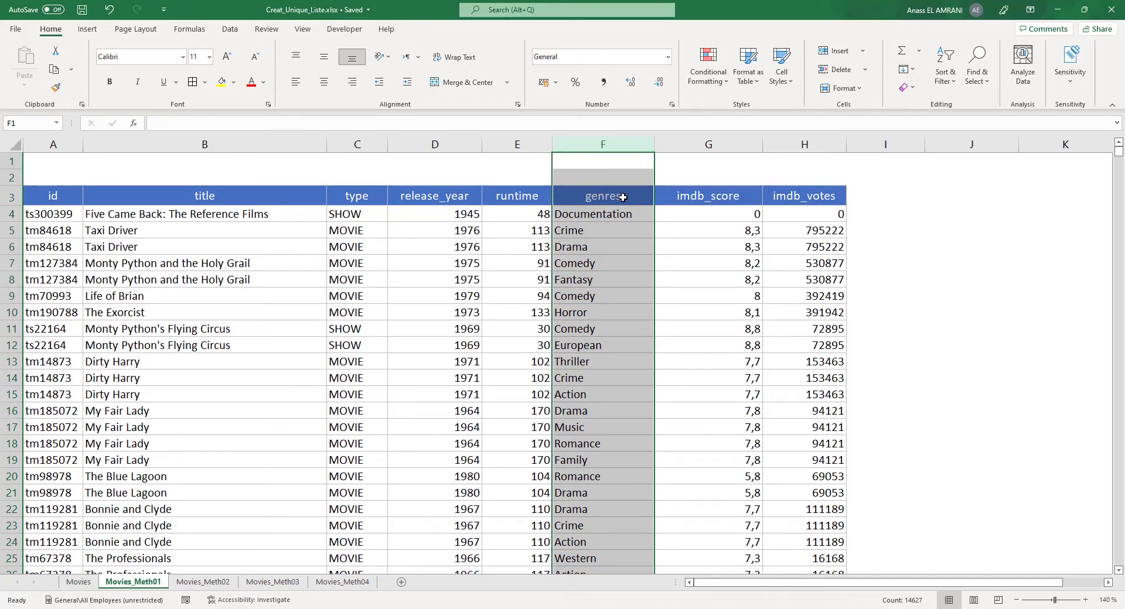
- Copy the whole genres column, header included, from F3:F14629 to an empty column starting at J3
{"action": "left_click", "coordinate": [622, 198]}
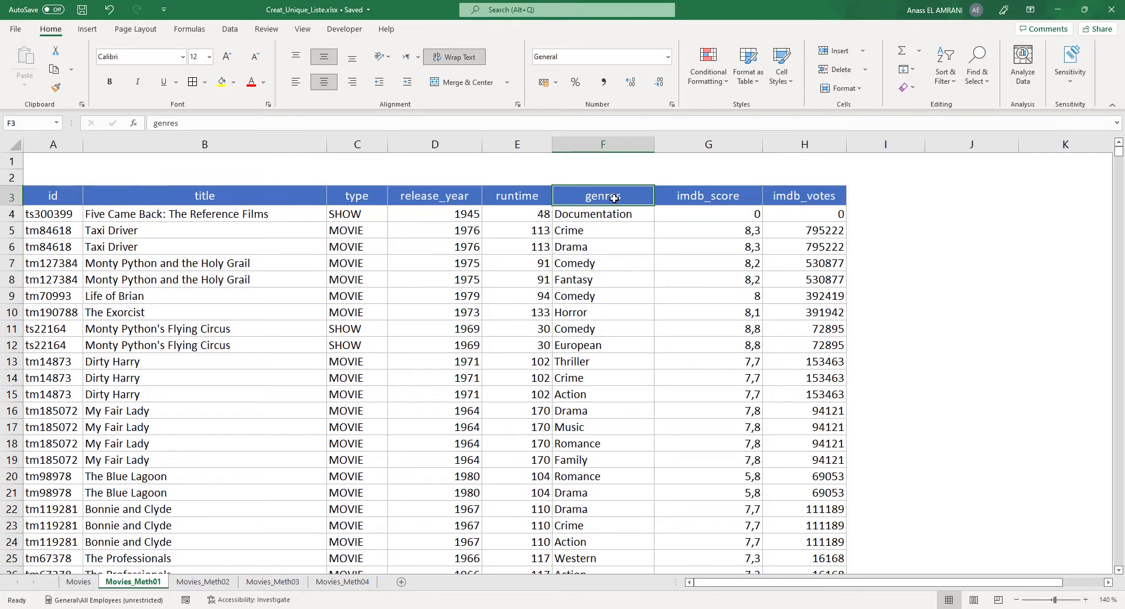
{"action": "key", "text": "ctrl+shift+Down"}
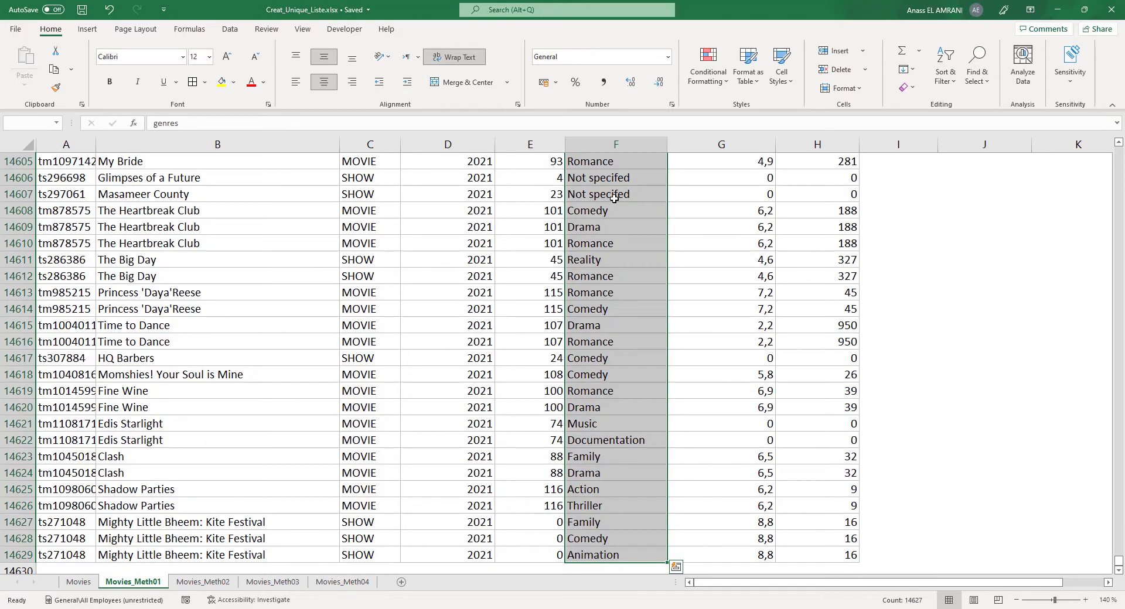
{"action": "key", "text": "ctrl+BackSpace"}
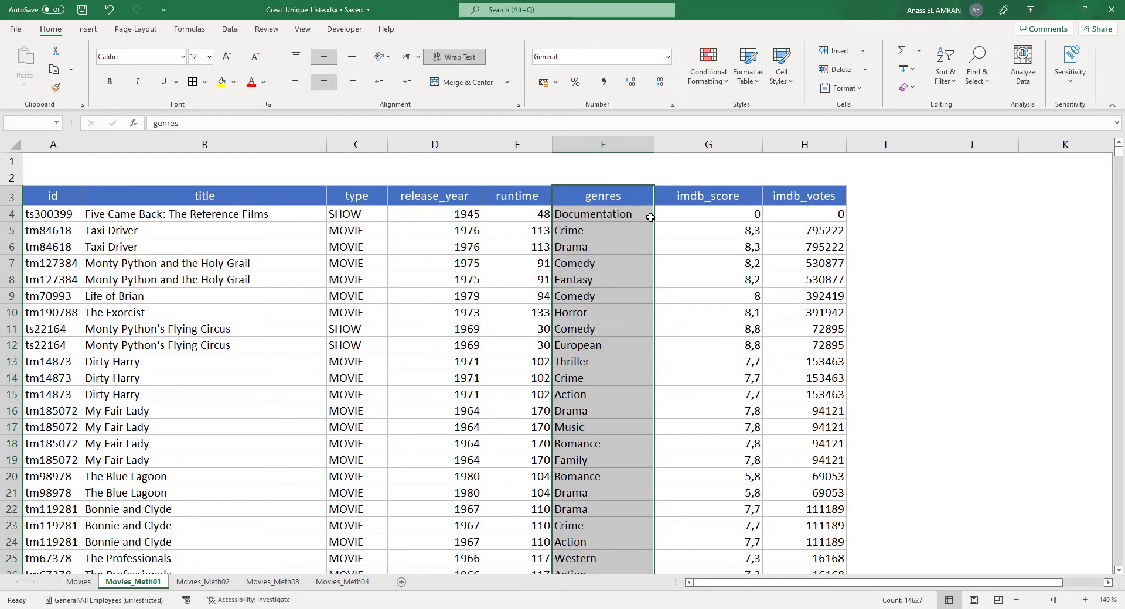
{"action": "left_click_drag", "start_coordinate": [654, 217], "coordinate": [978, 219]}
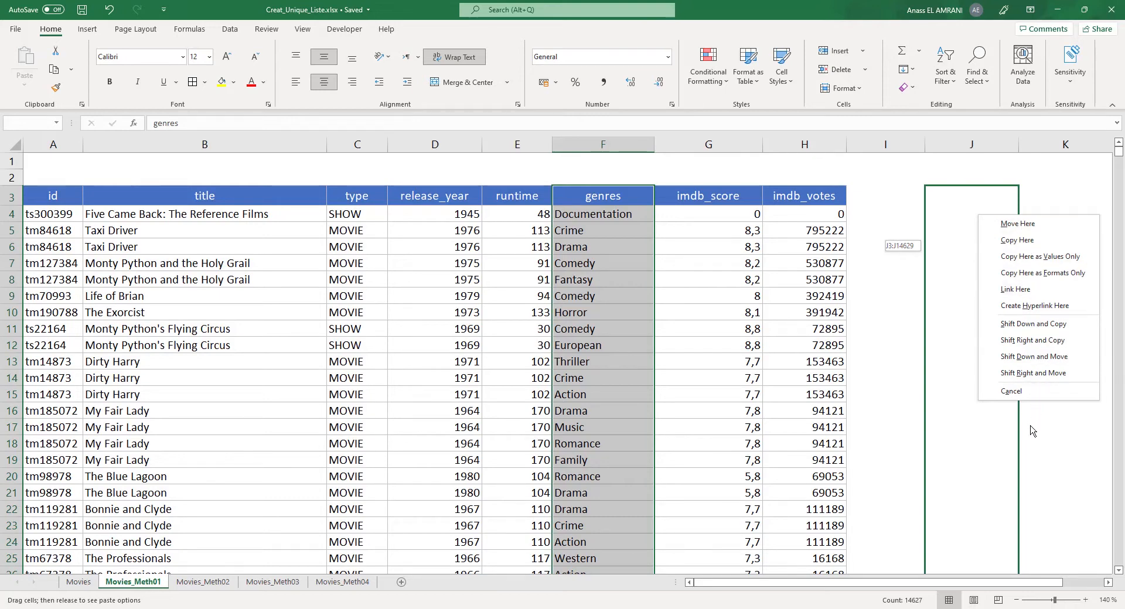
{"action": "left_click", "coordinate": [1017, 245]}
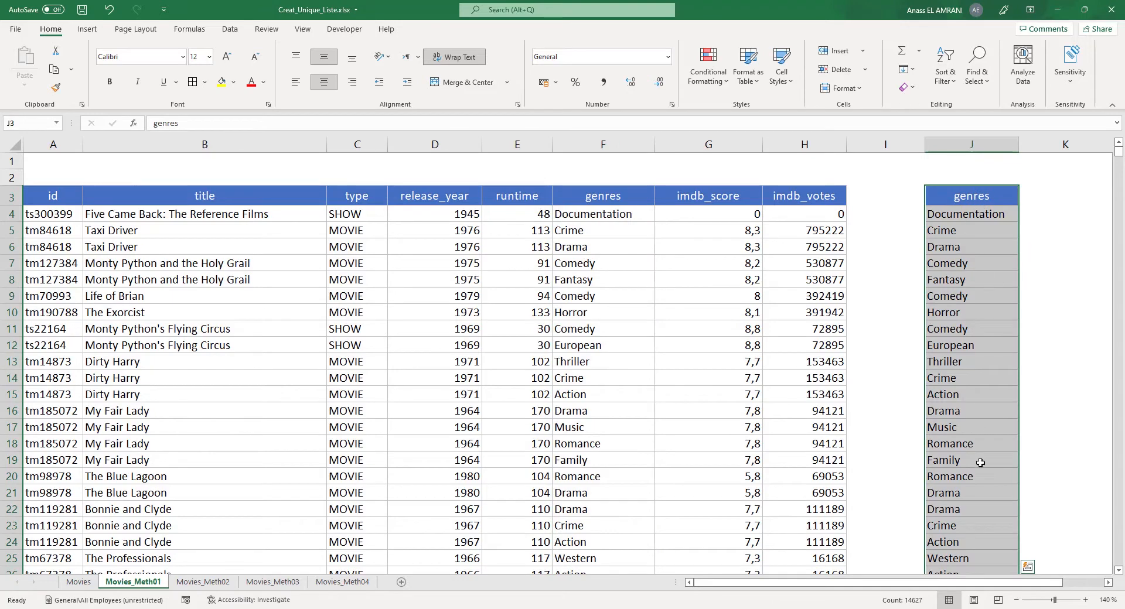
- Remove the duplicate values from the copied genres list in column J
{"action": "left_click", "coordinate": [231, 29]}
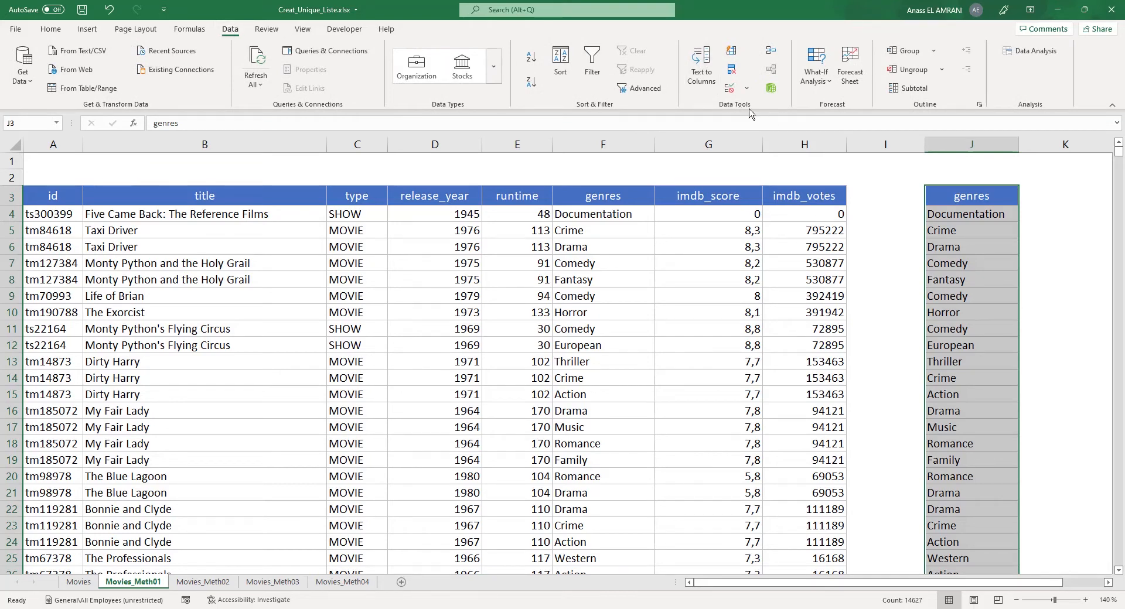
{"action": "left_click", "coordinate": [732, 72]}
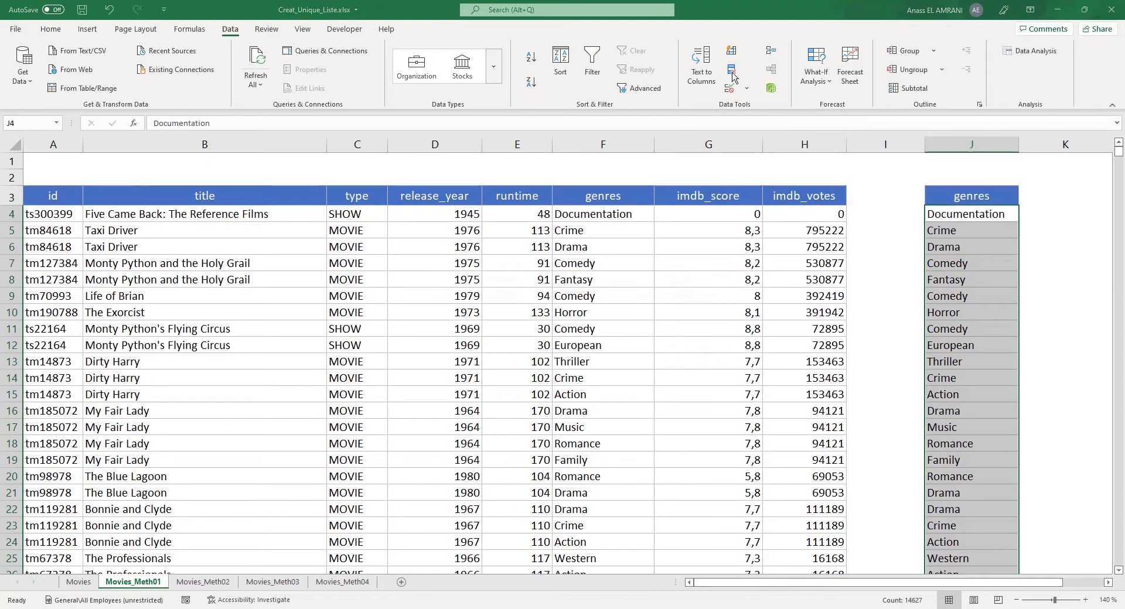
{"action": "left_click", "coordinate": [635, 404]}
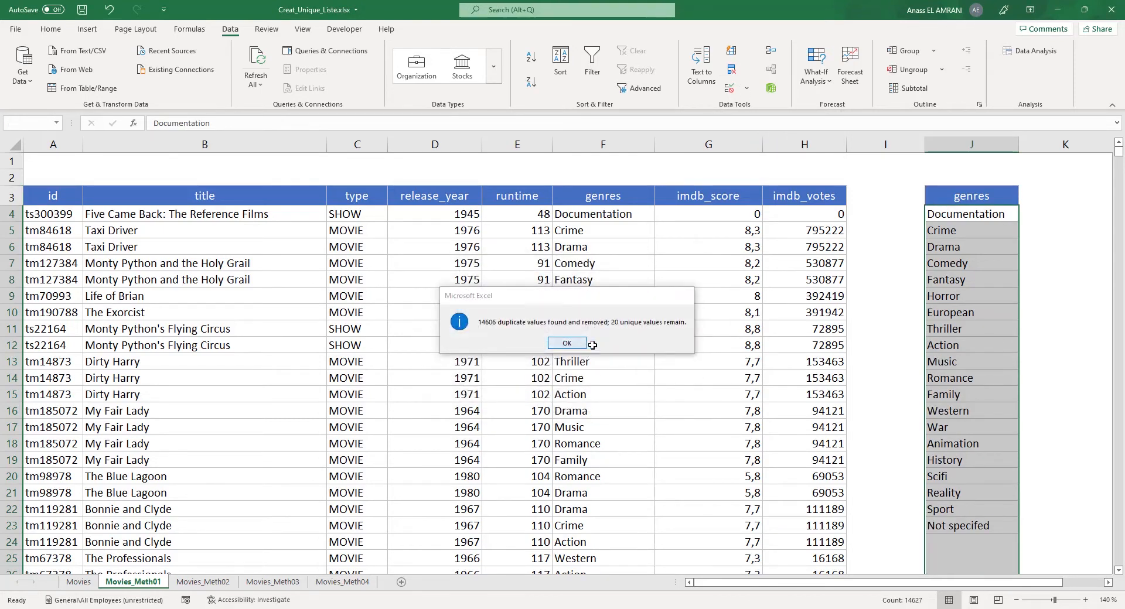
{"action": "left_click", "coordinate": [566, 343]}
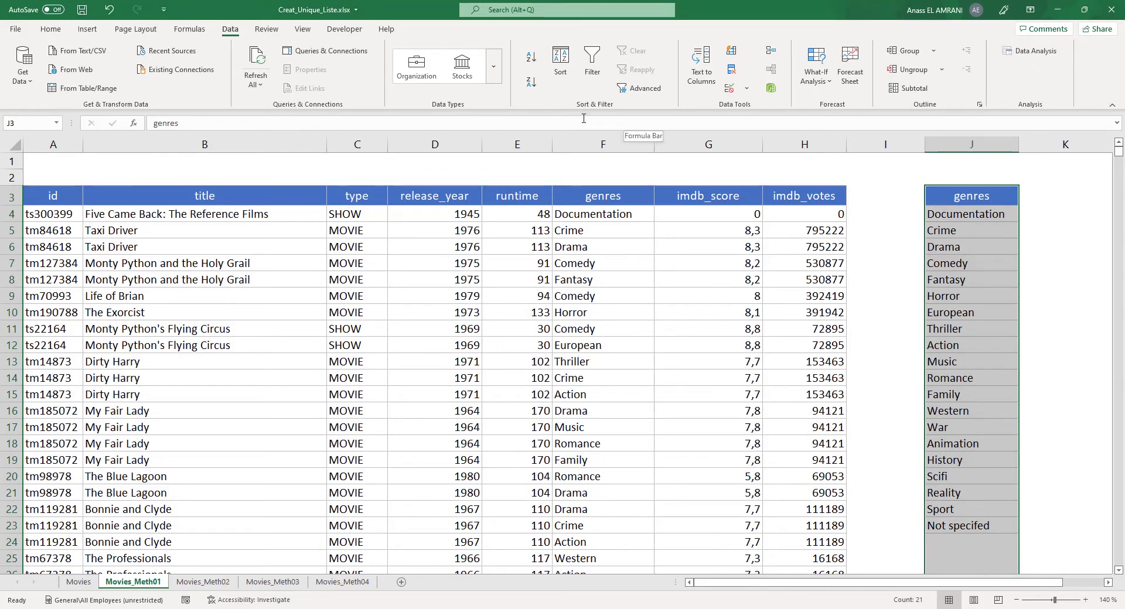
- Sort the unique genres list in column J alphabetically from A to Z
{"action": "left_click", "coordinate": [532, 63]}
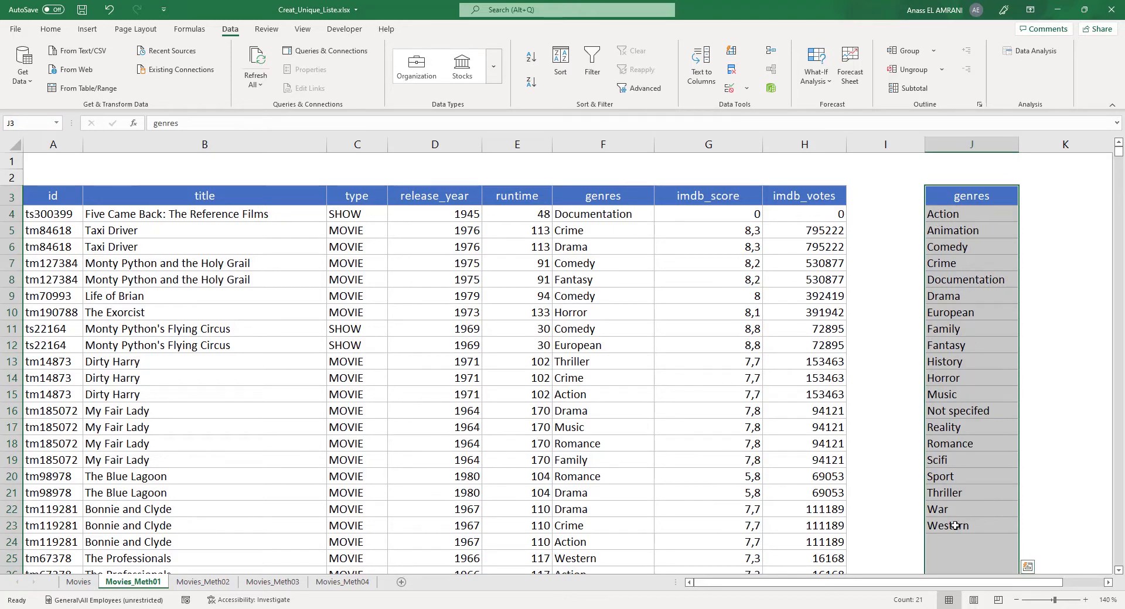
{"action": "left_click", "coordinate": [1055, 282]}
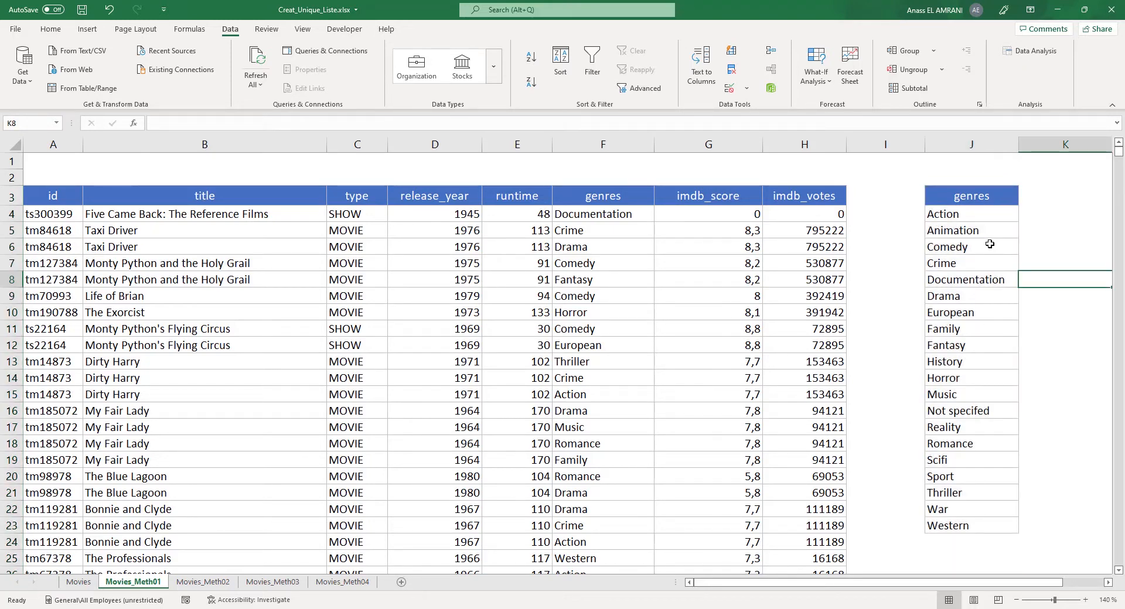
{"action": "left_click", "coordinate": [968, 214]}
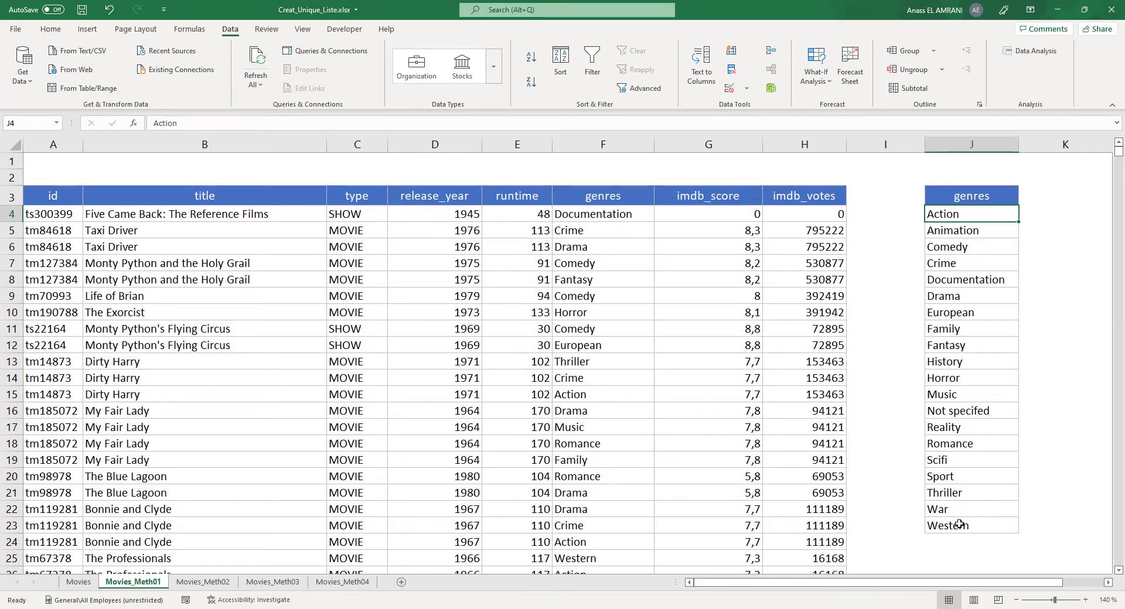
- On the Movies_Meth02 sheet, start an Advanced Filter from the genres header and set it to copy to another location
{"action": "left_click", "coordinate": [197, 582]}
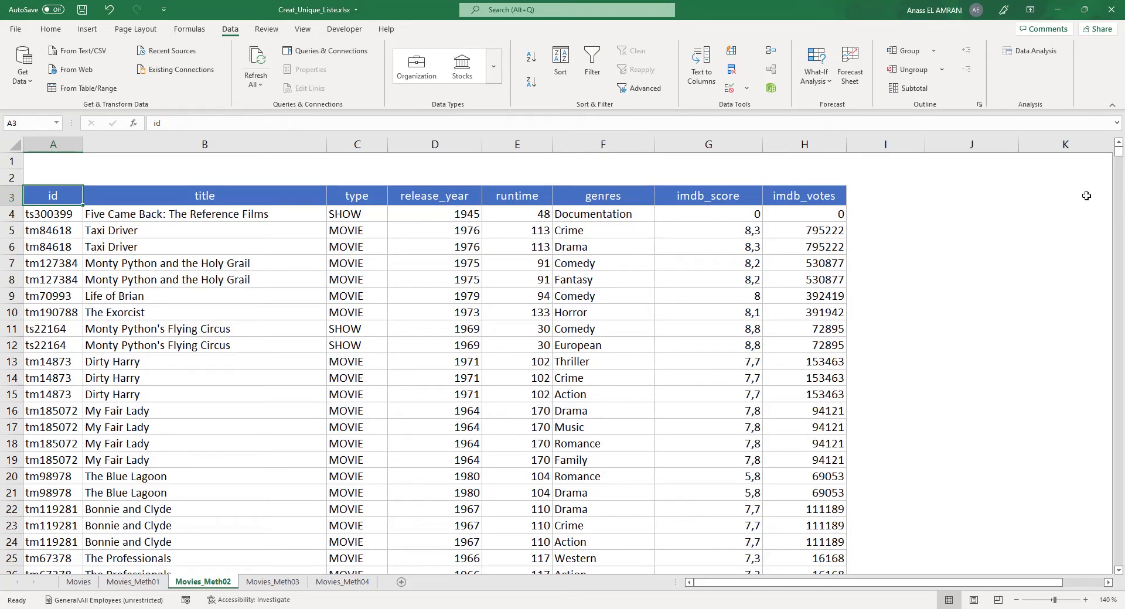
{"action": "left_click", "coordinate": [600, 200]}
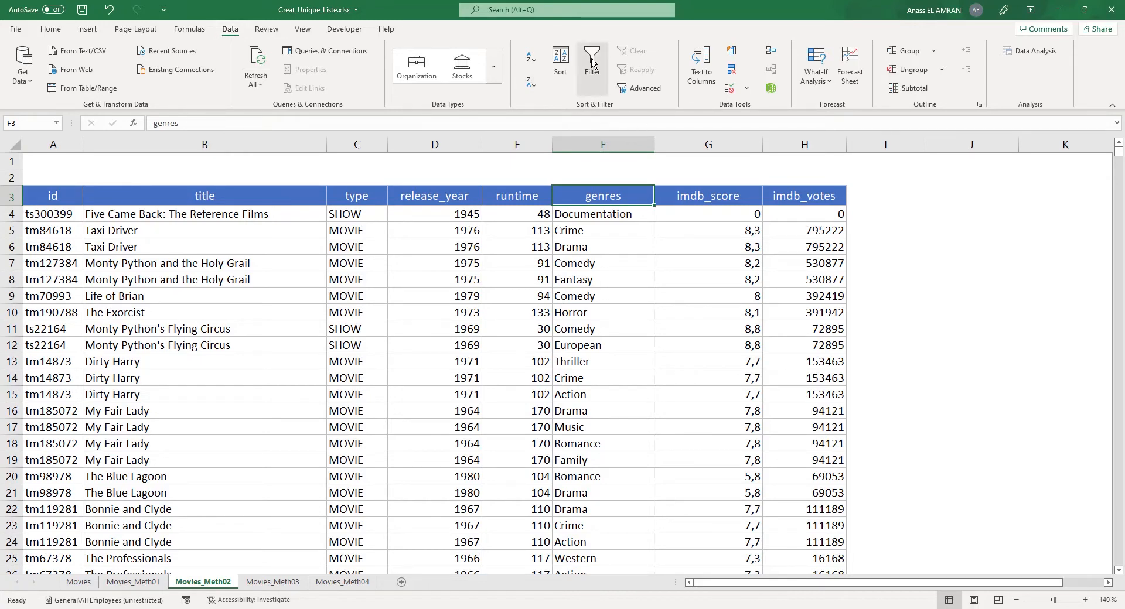
{"action": "left_click", "coordinate": [629, 89]}
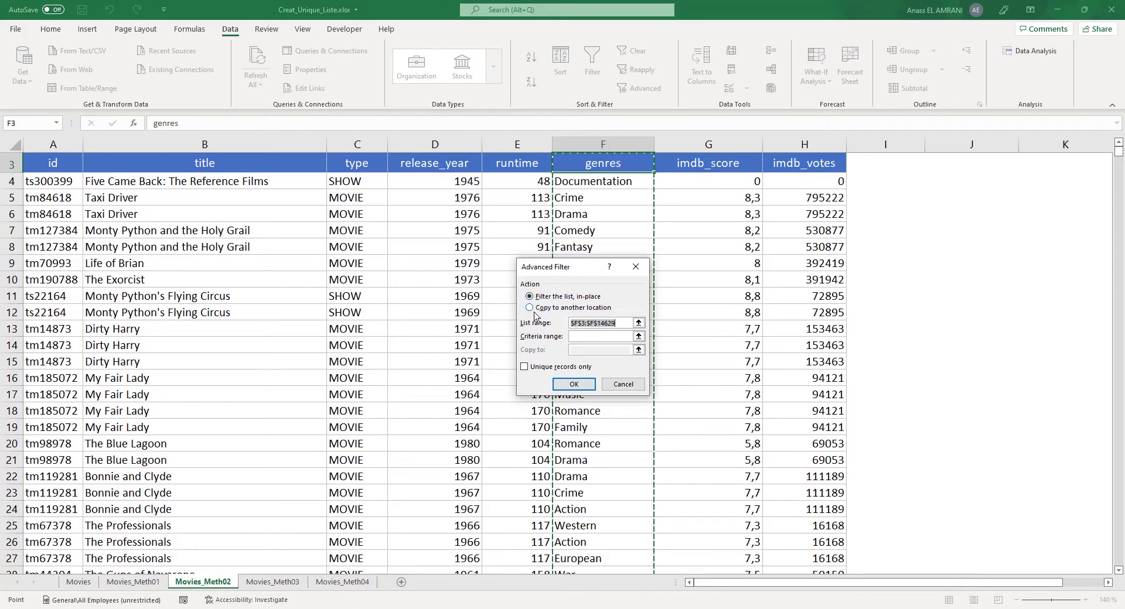
{"action": "left_click", "coordinate": [543, 311]}
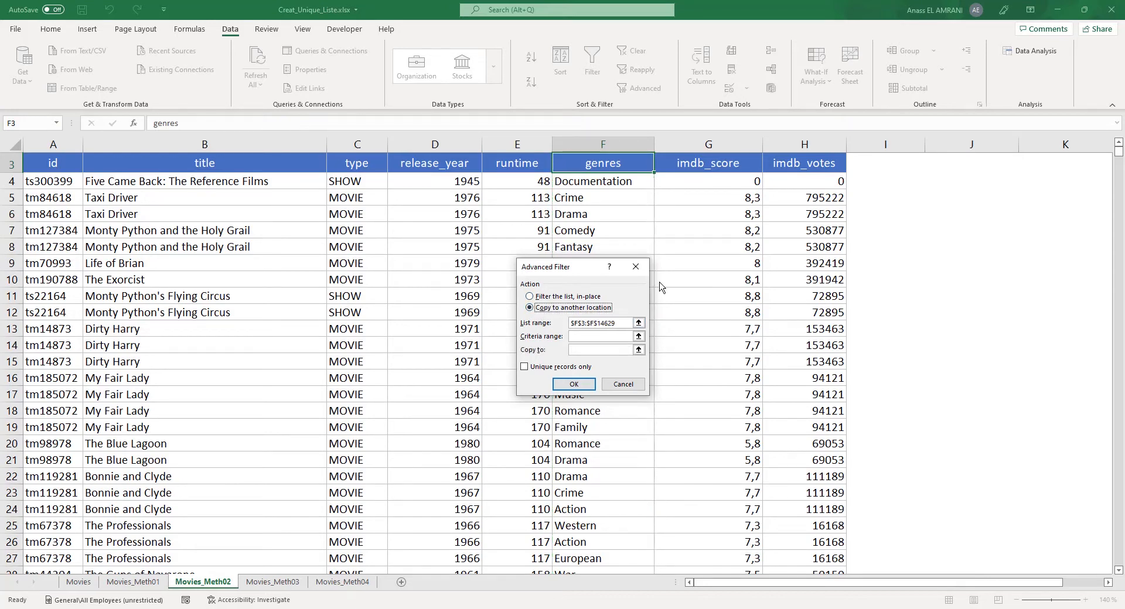
- Replace the Advanced Filter's list range with the full genres column, $F$3:$F$14629
{"action": "left_click_drag", "start_coordinate": [620, 323], "coordinate": [560, 320]}
{"action": "key", "text": "BackSpace"}
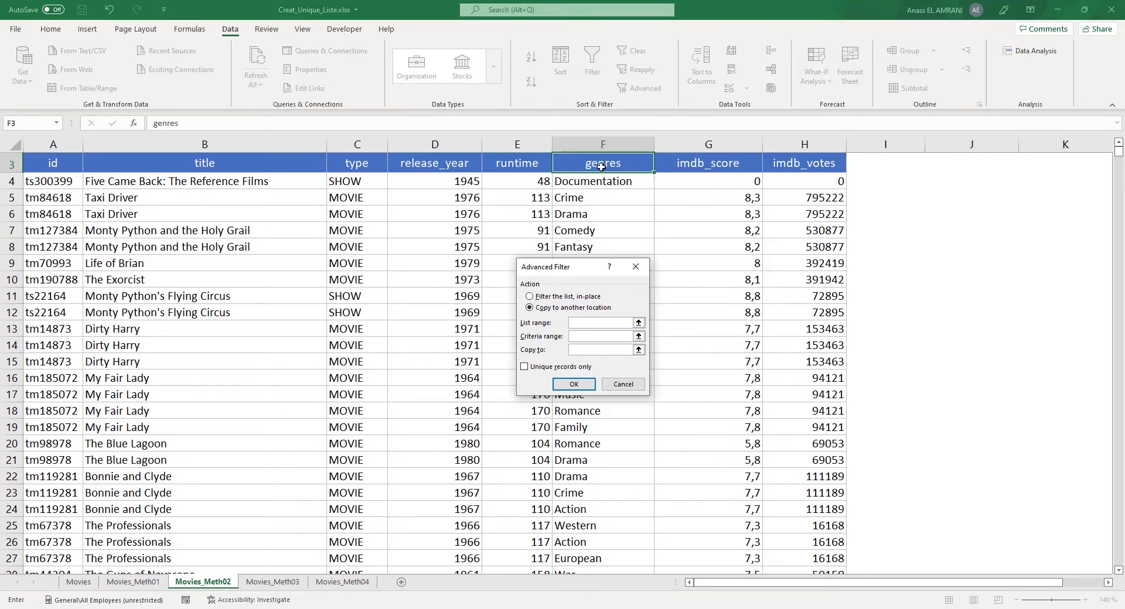
{"action": "left_click_drag", "start_coordinate": [577, 265], "coordinate": [938, 210]}
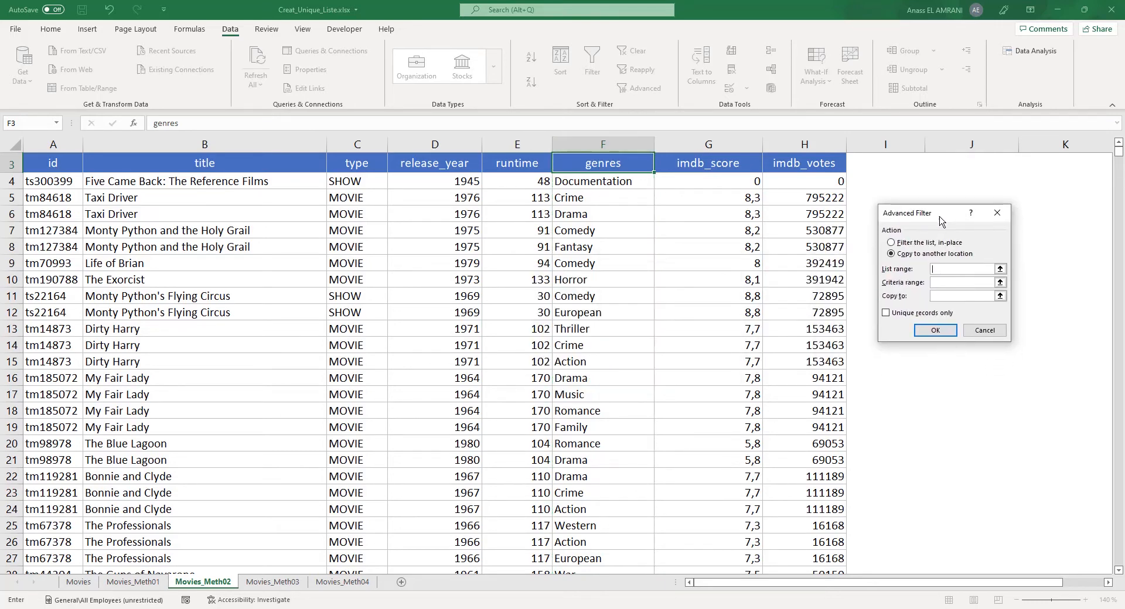
{"action": "left_click", "coordinate": [631, 169]}
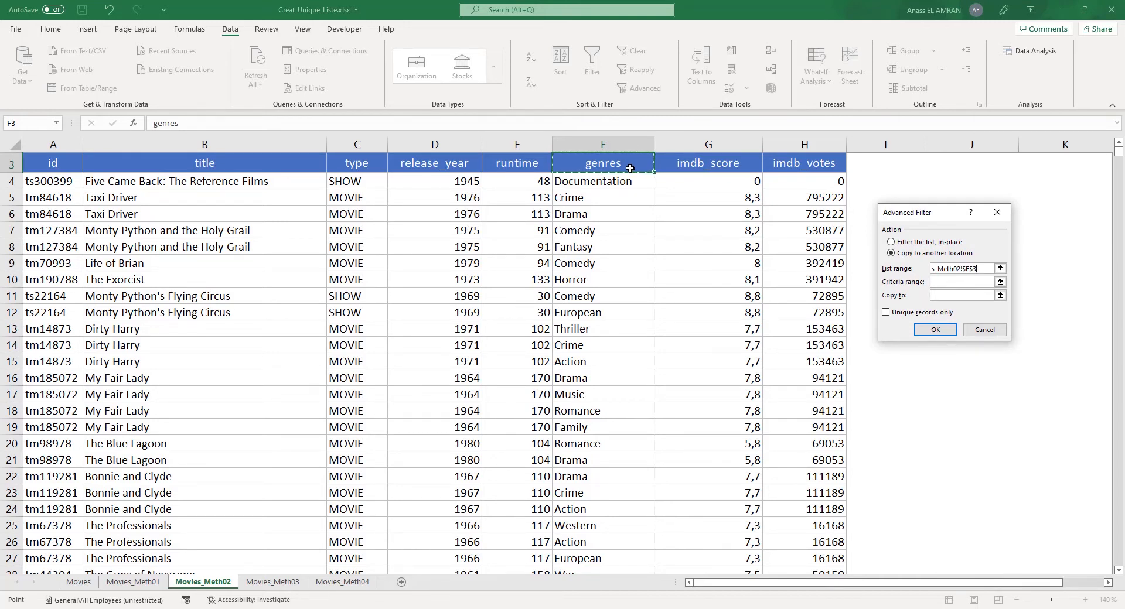
{"action": "key", "text": "ctrl+shift+Down"}
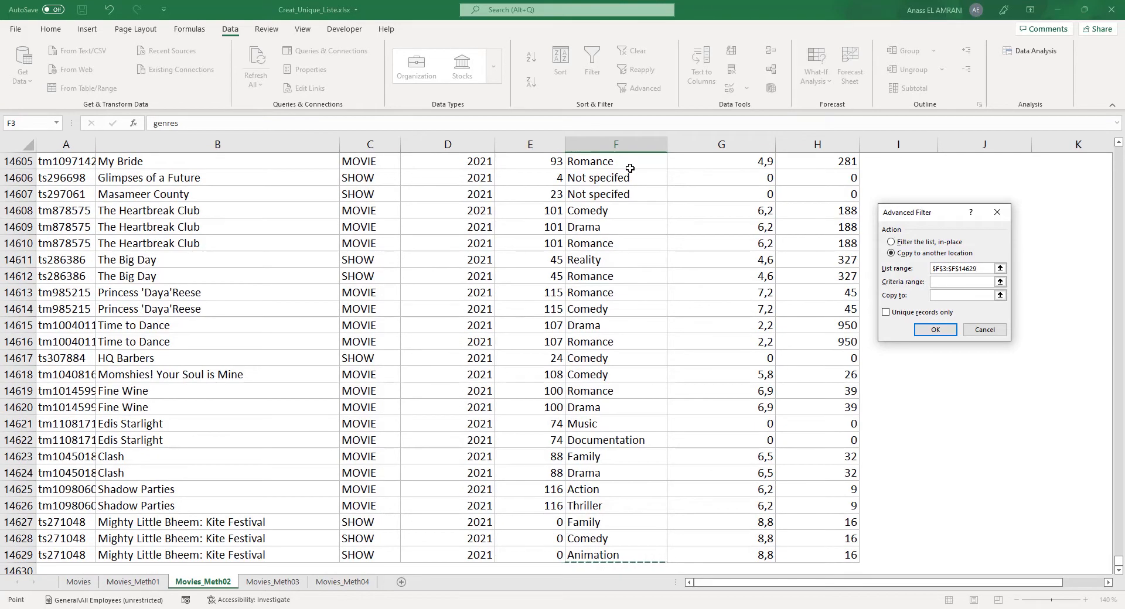
{"action": "key", "text": "ctrl+BackSpace"}
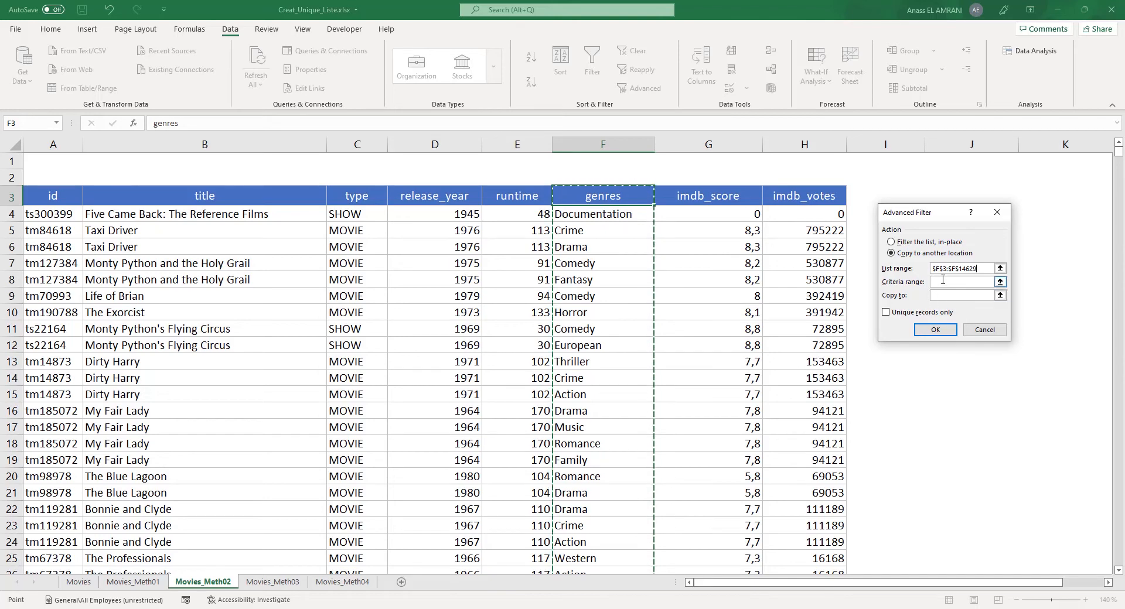
- Set the filter's copy destination to J3, limit it to unique records only, and run it
{"action": "left_click", "coordinate": [945, 296]}
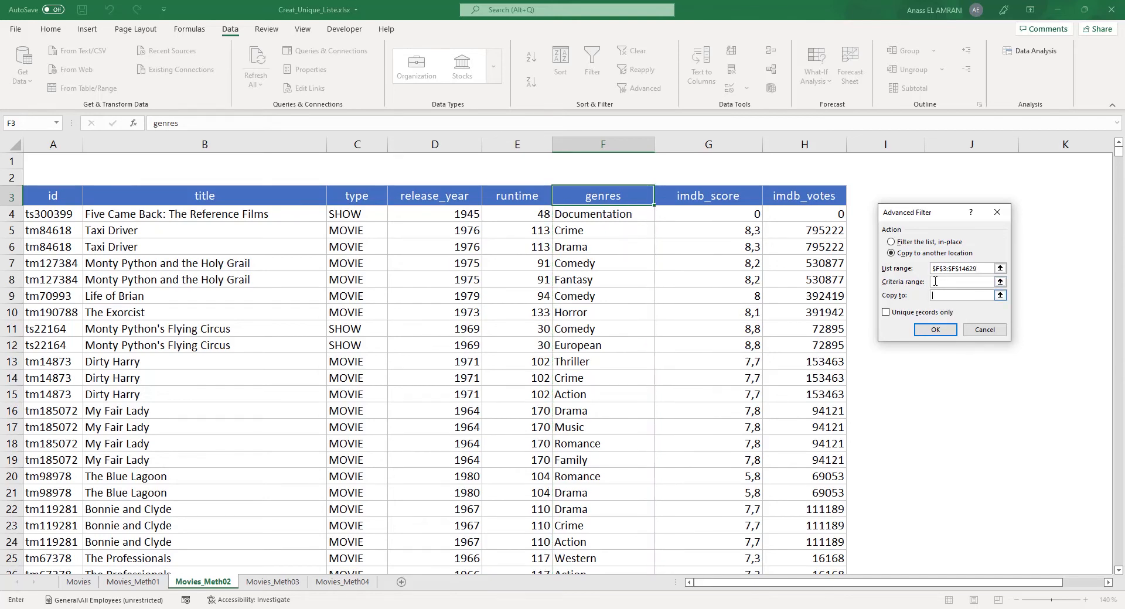
{"action": "left_click_drag", "start_coordinate": [923, 216], "coordinate": [768, 231]}
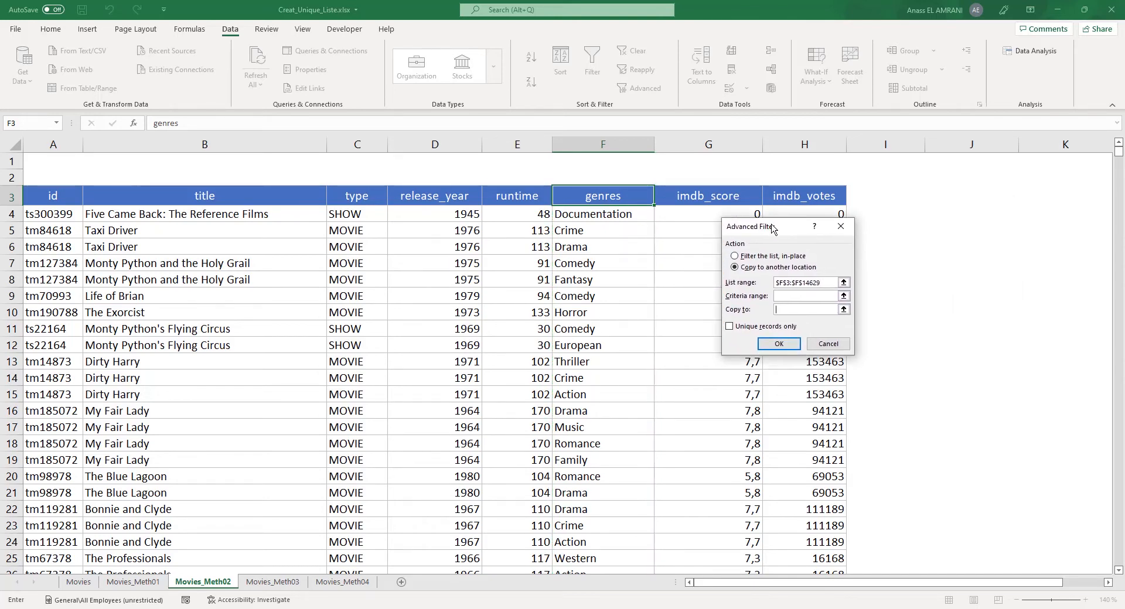
{"action": "left_click", "coordinate": [982, 199]}
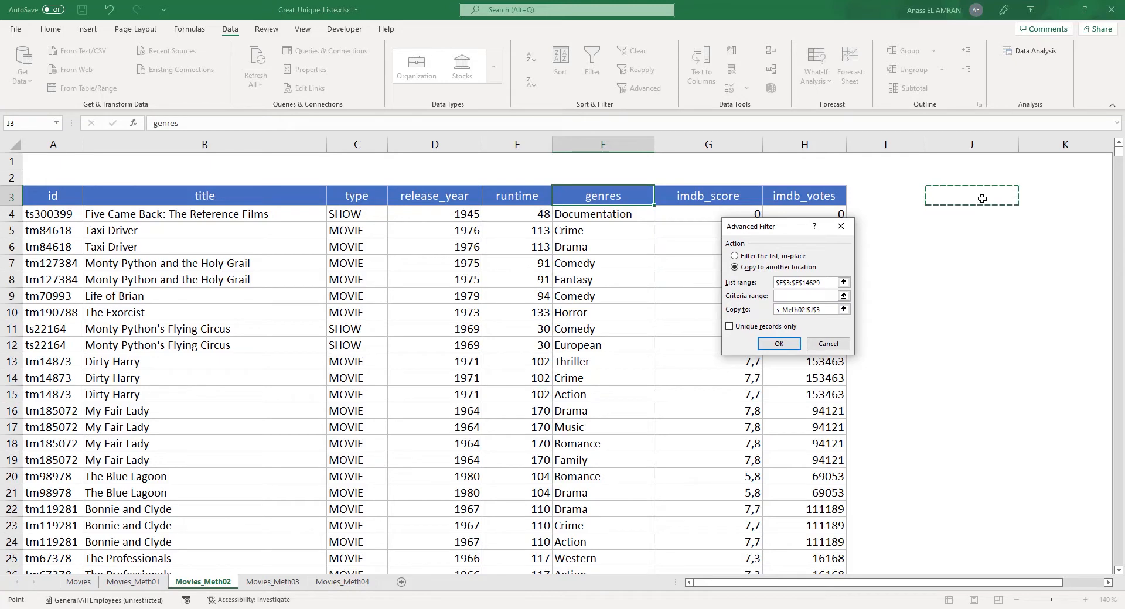
{"action": "left_click", "coordinate": [742, 330]}
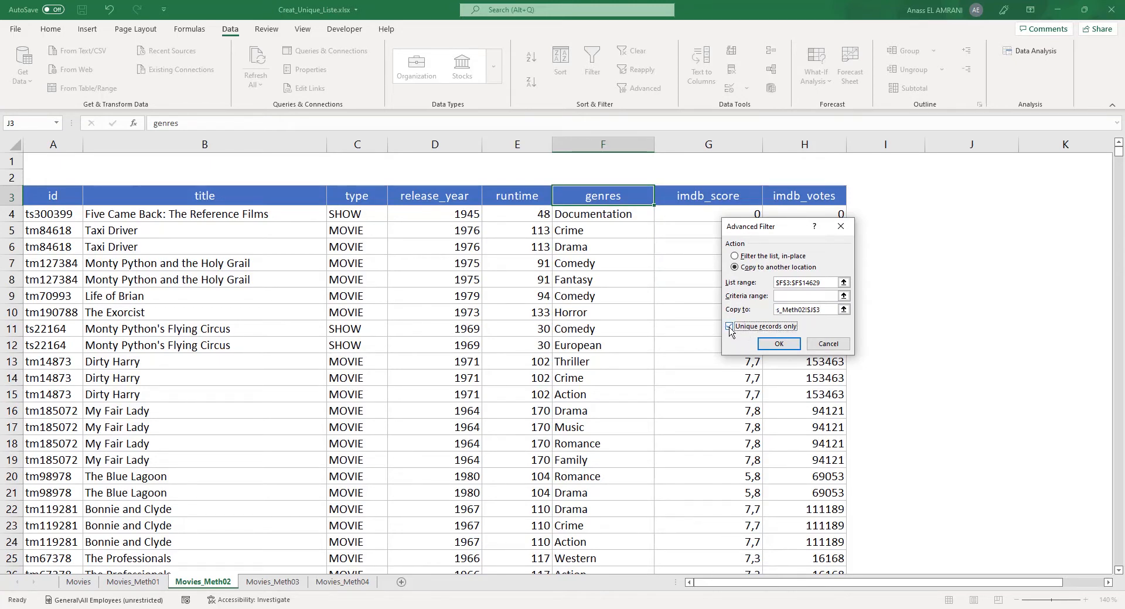
{"action": "left_click", "coordinate": [780, 344]}
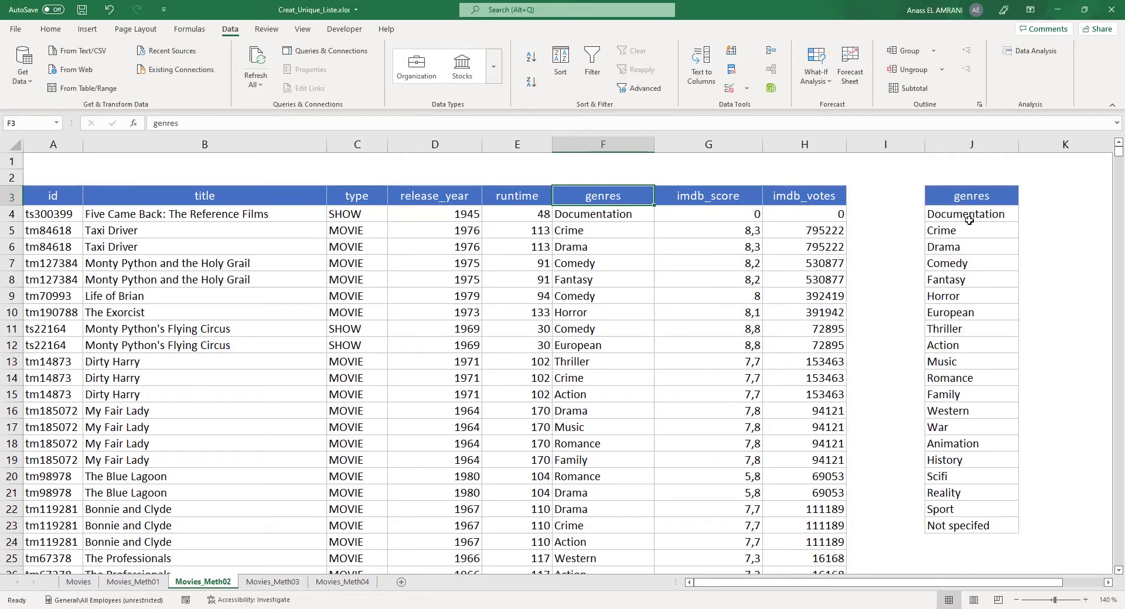
- Sort the extracted genres in J4:J23 from A to Z
{"action": "left_click_drag", "start_coordinate": [968, 217], "coordinate": [977, 523]}
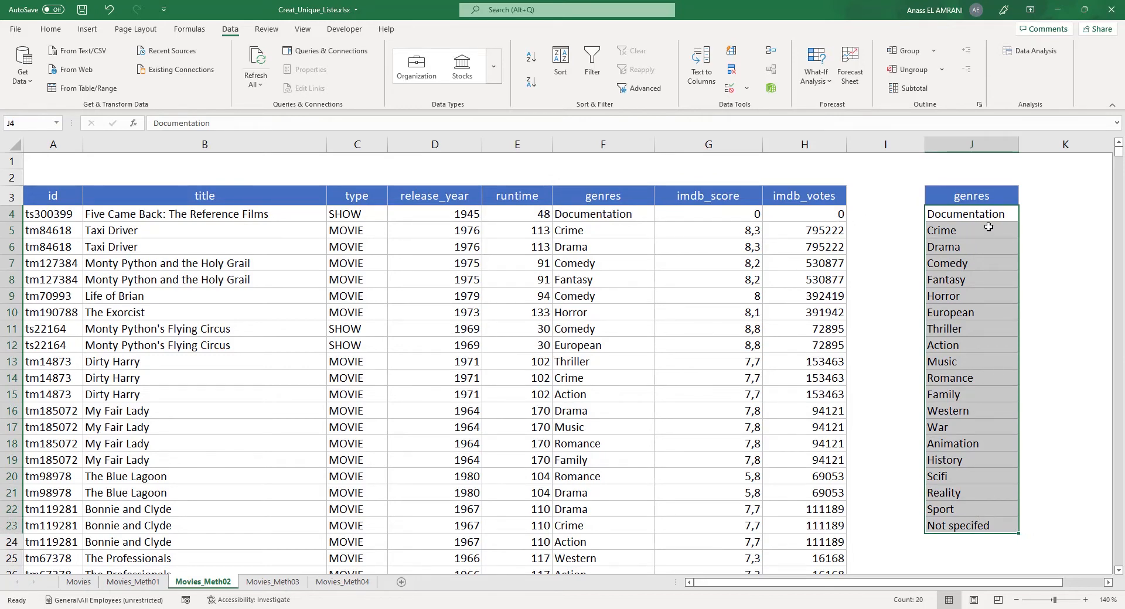
{"action": "left_click", "coordinate": [531, 61]}
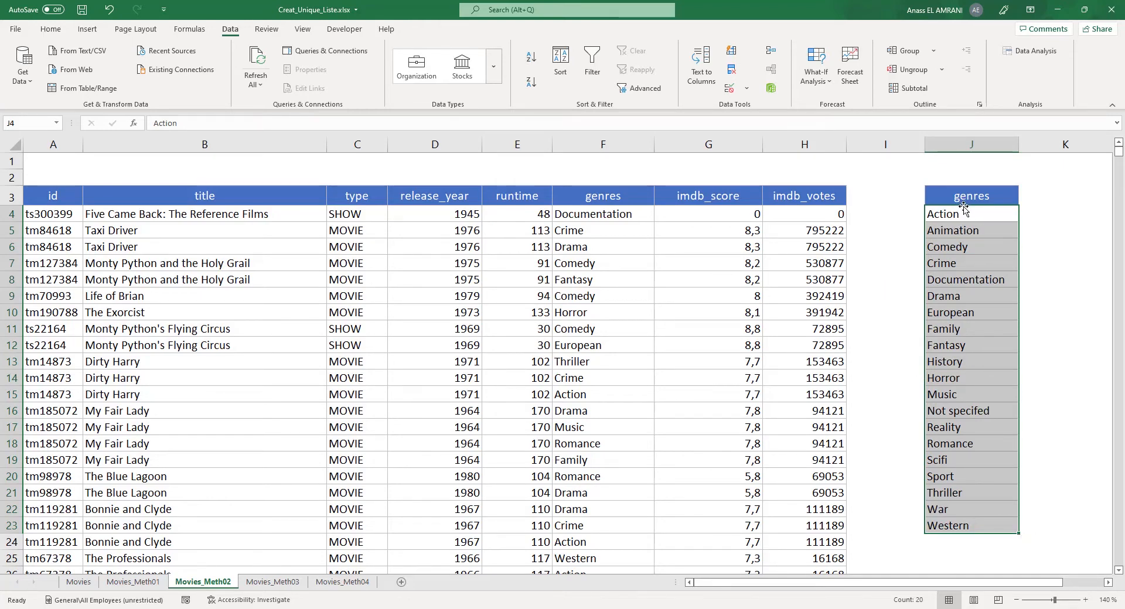
- Go to the Movies_Meth03 sheet and select the genres header in F3
{"action": "left_click", "coordinate": [273, 582]}
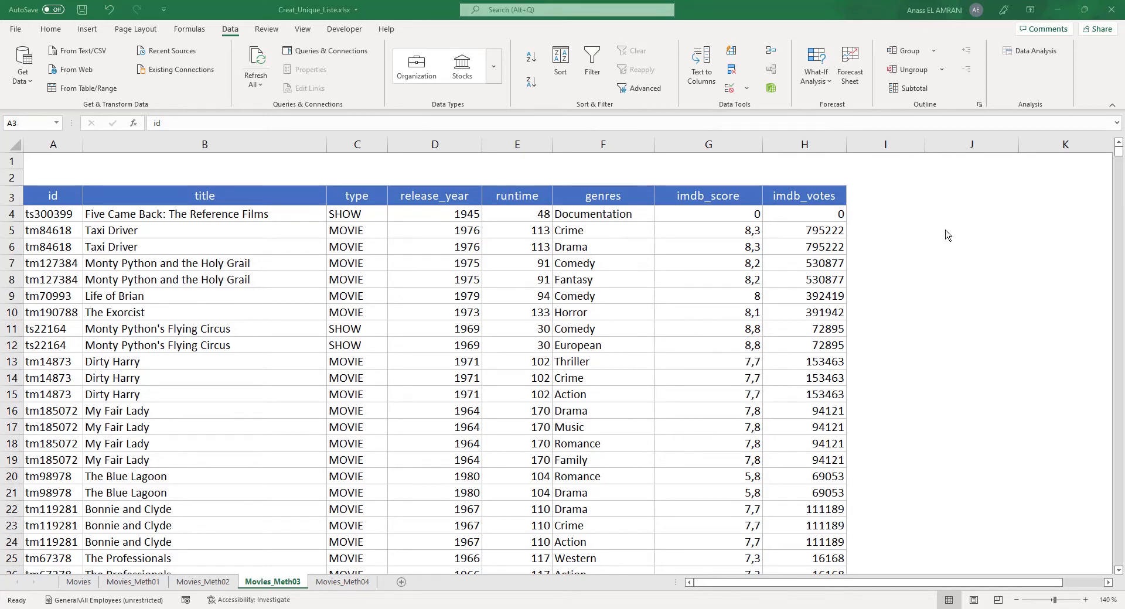
{"action": "left_click", "coordinate": [918, 217]}
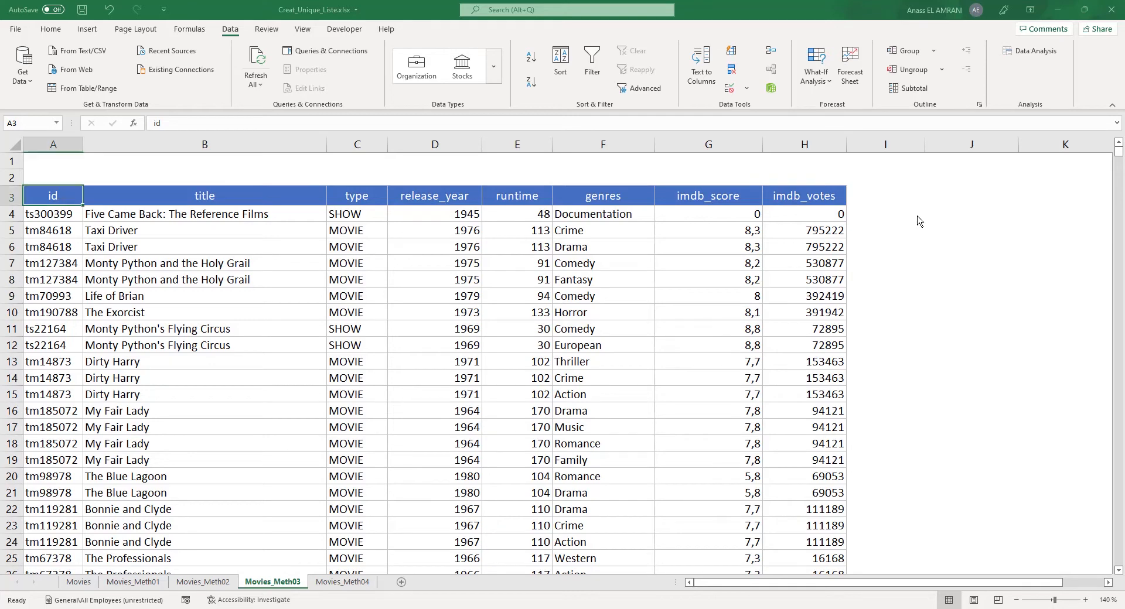
{"action": "left_click", "coordinate": [621, 197]}
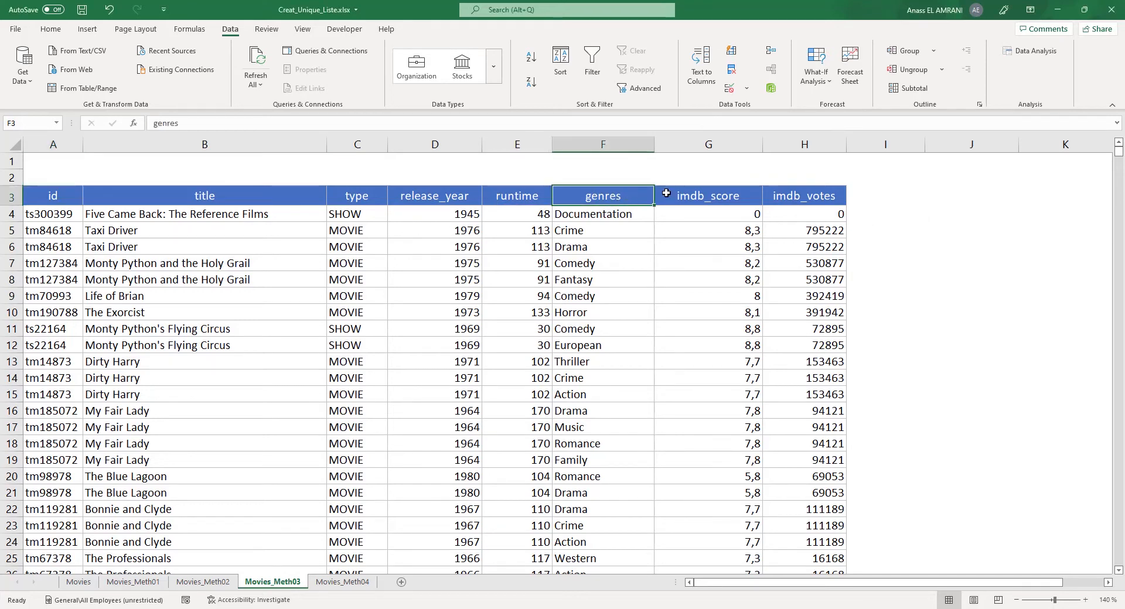
{"action": "left_click_drag", "start_coordinate": [648, 195], "coordinate": [984, 197]}
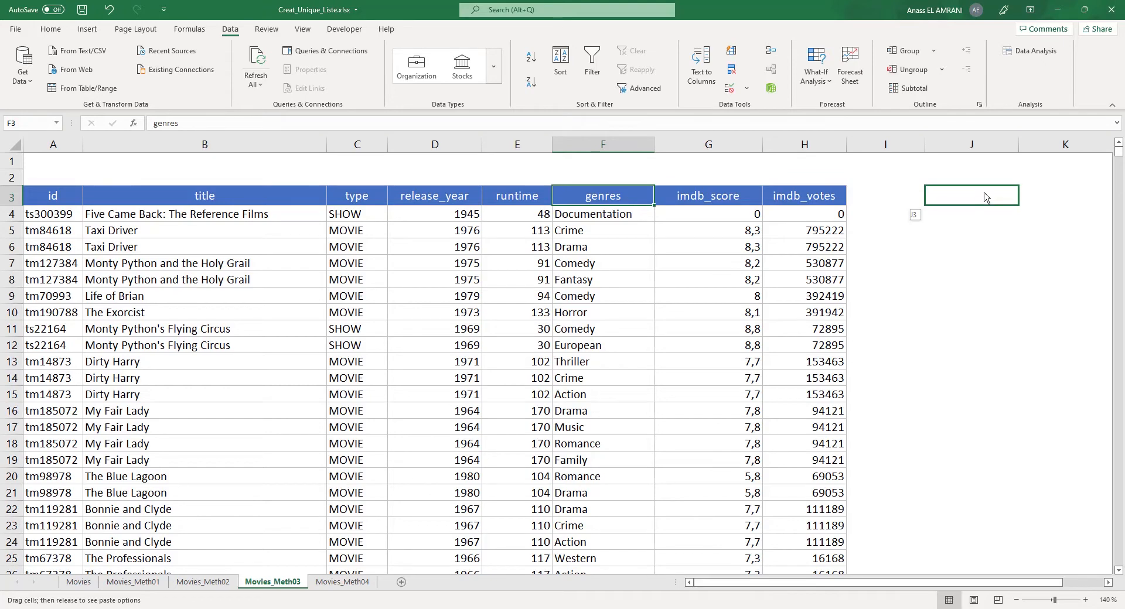
{"action": "right_click", "coordinate": [985, 193]}
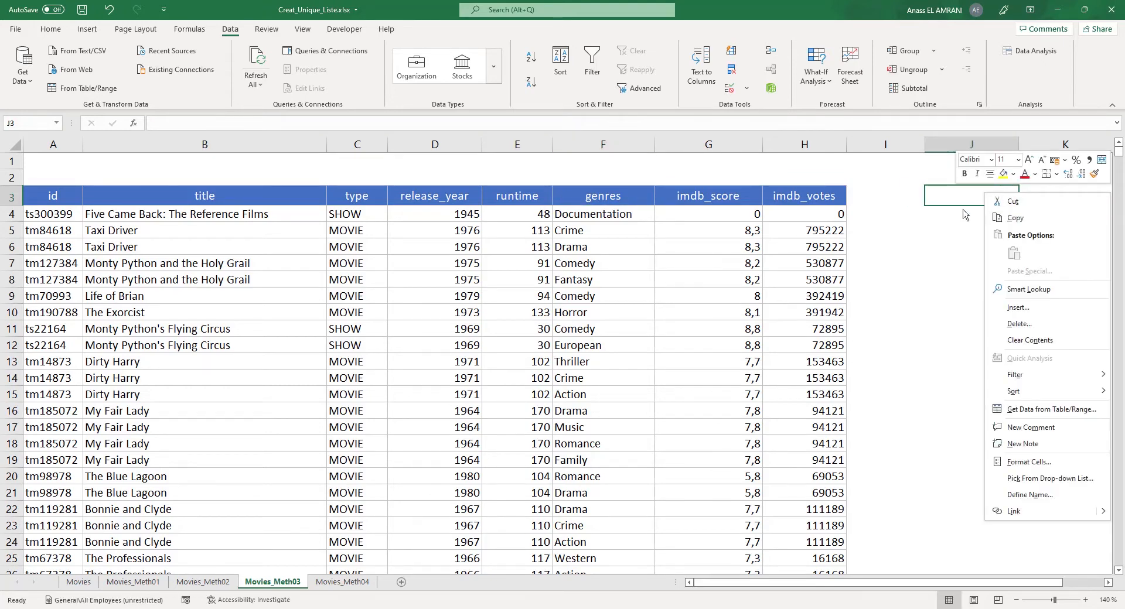
{"action": "left_click", "coordinate": [647, 209]}
- Copy the genres header from F3 to J3
{"action": "left_click", "coordinate": [625, 198]}
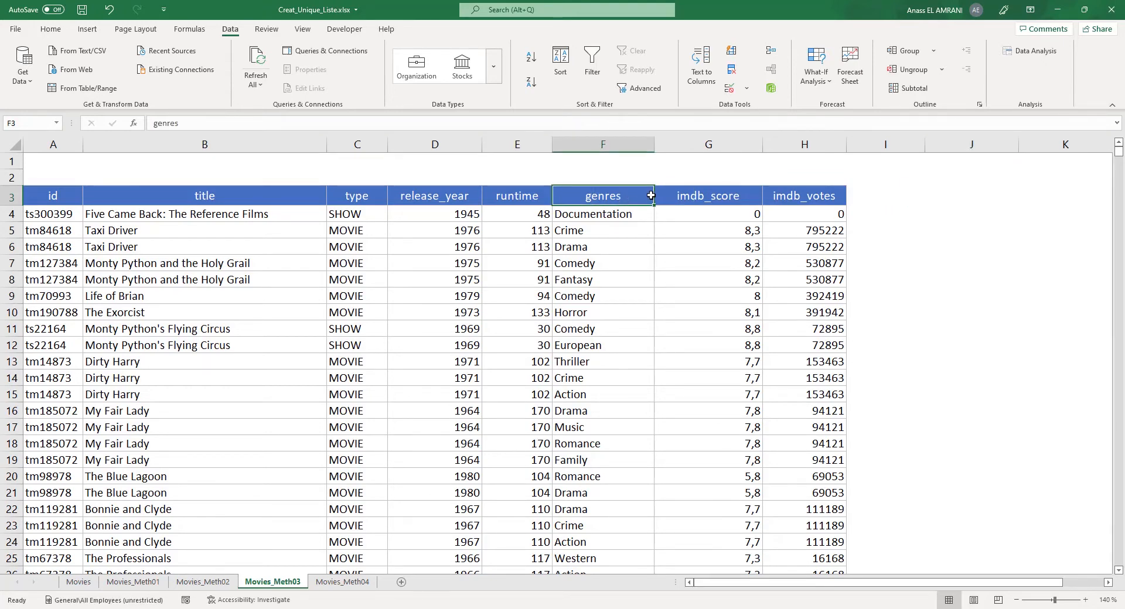
{"action": "left_click_drag", "start_coordinate": [652, 198], "coordinate": [971, 194]}
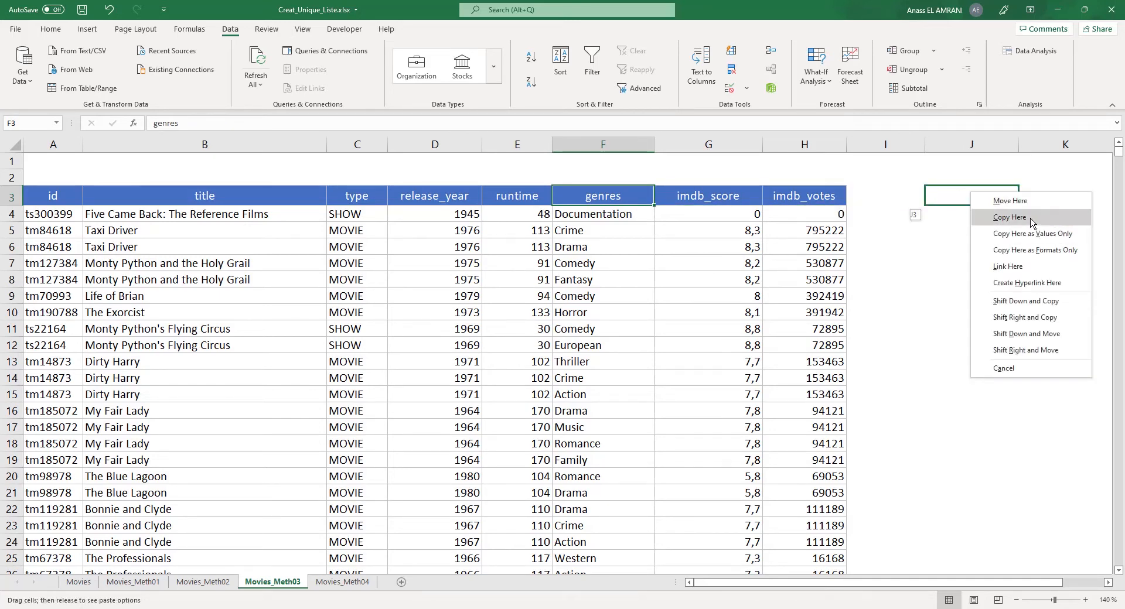
{"action": "left_click", "coordinate": [996, 217]}
- In J4, enter the formula =UNIQUE(F4:F14629) to extract the distinct genres
{"action": "left_click", "coordinate": [977, 215]}
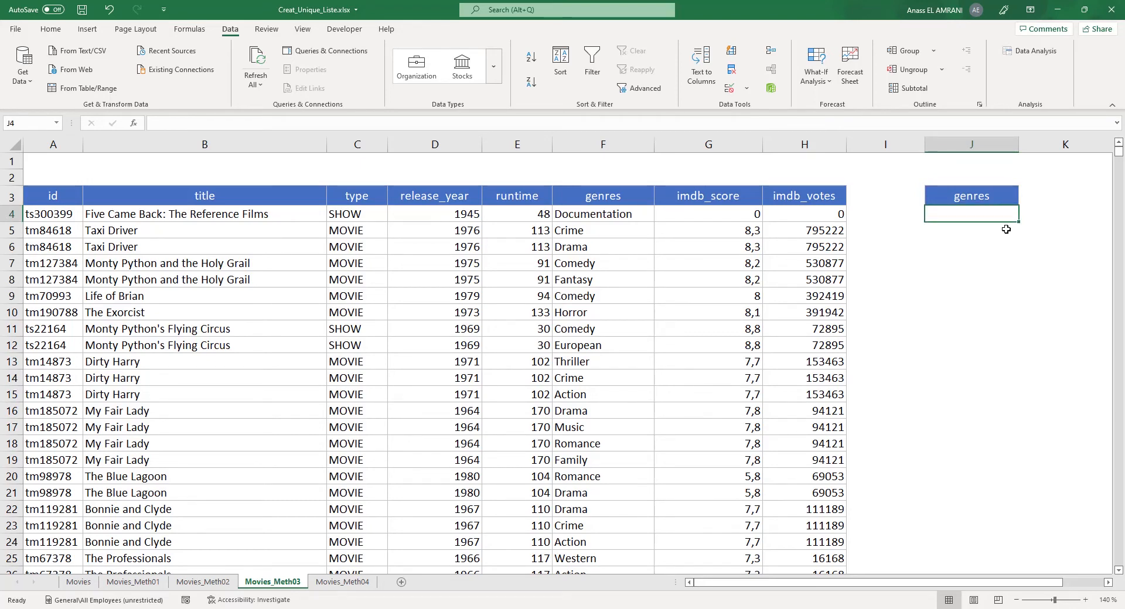
{"action": "type", "text": "=unique"}
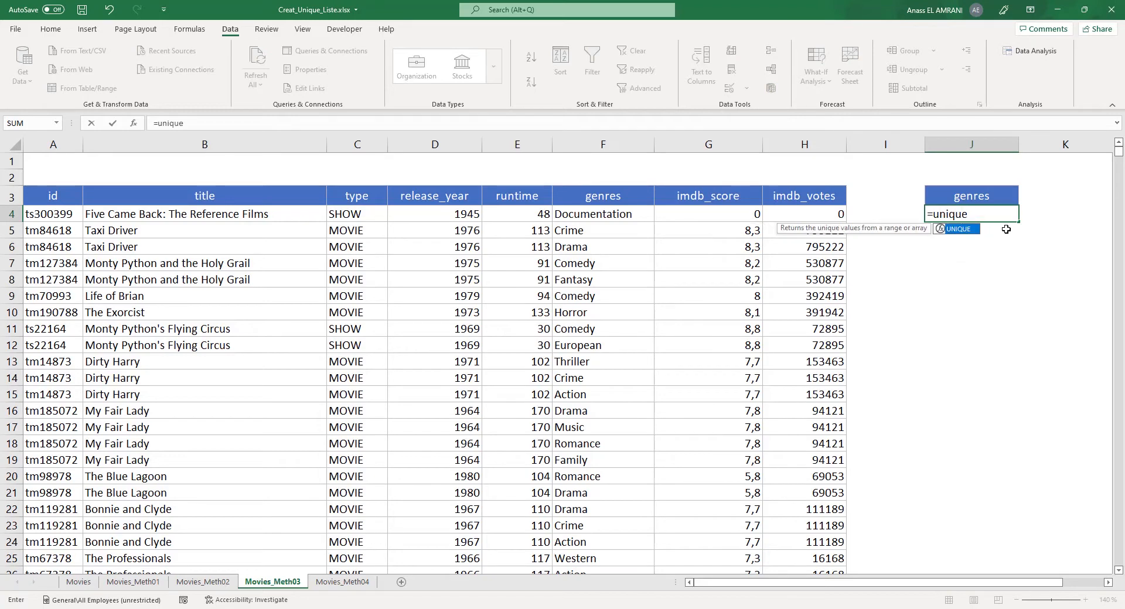
{"action": "key", "text": "Tab"}
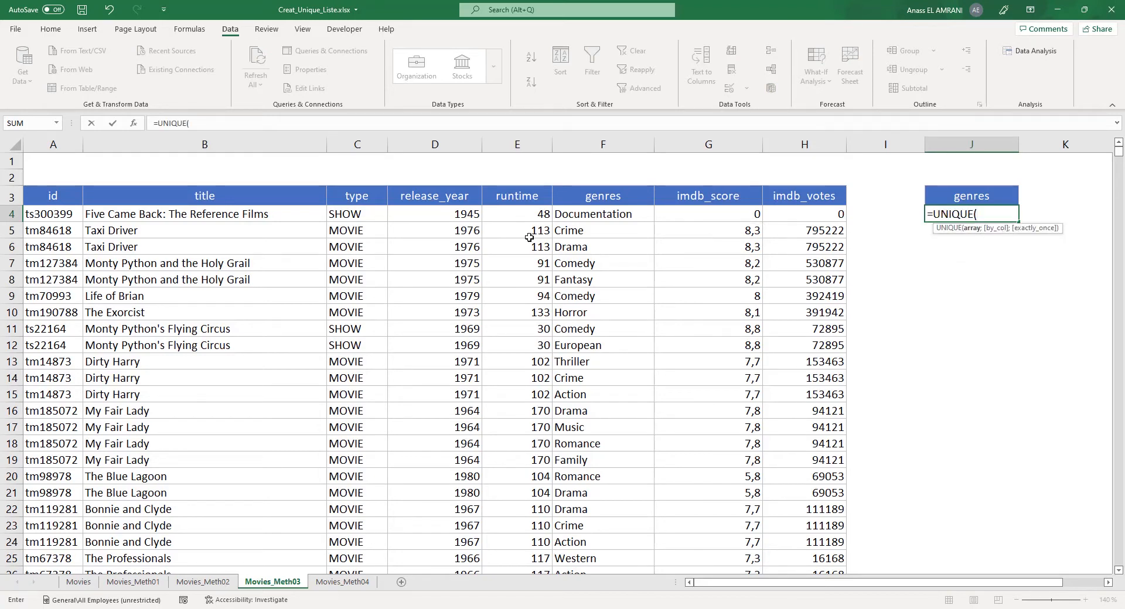
{"action": "left_click", "coordinate": [603, 216]}
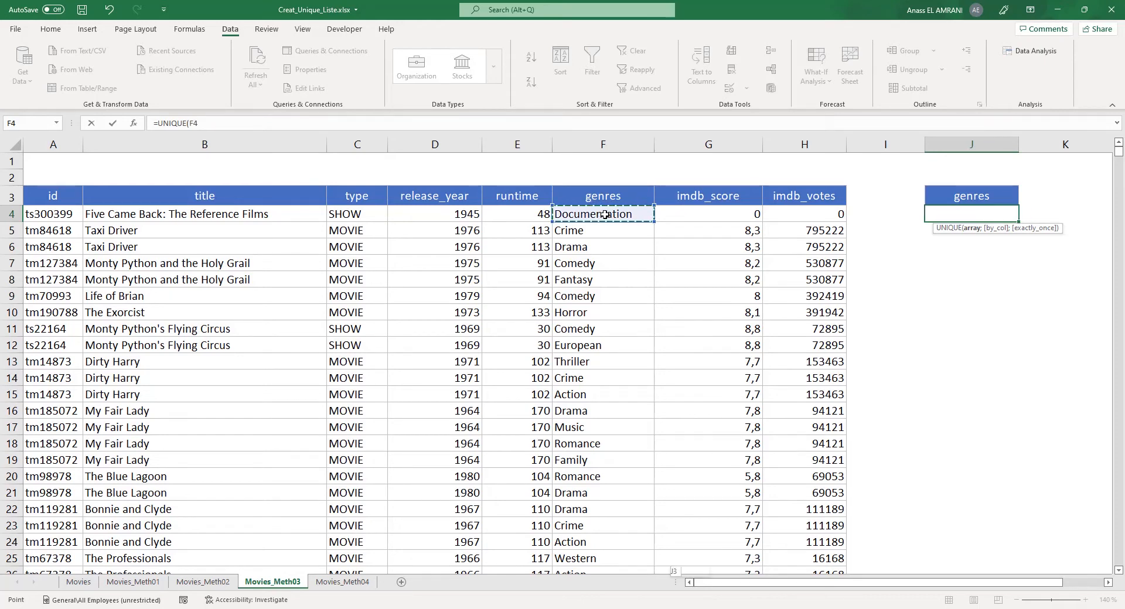
{"action": "key", "text": "ctrl+shift+Down"}
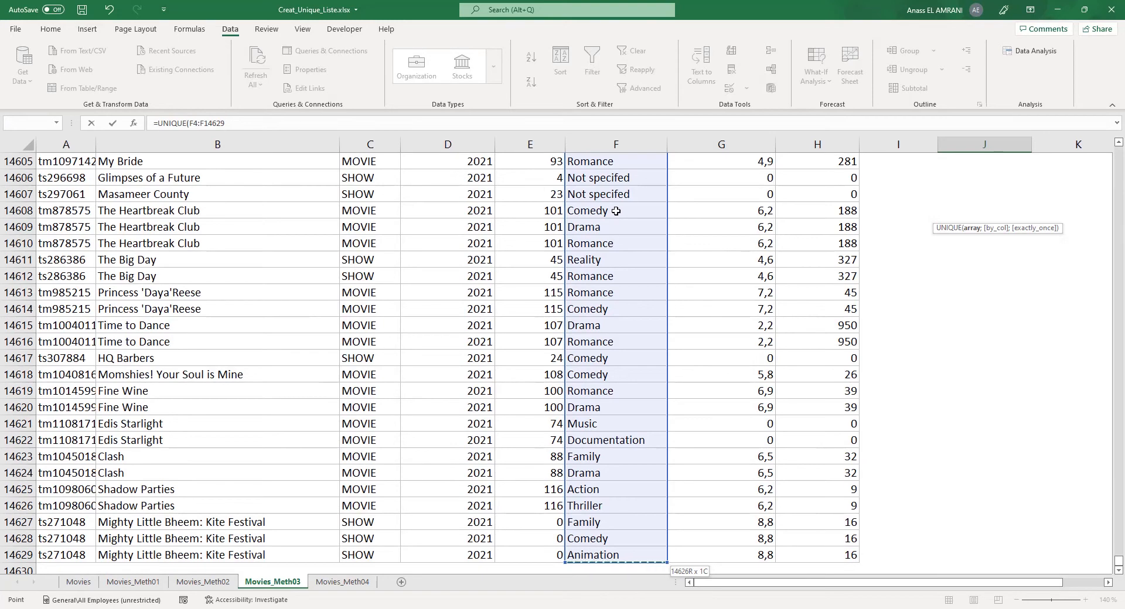
{"action": "type", "text": ")"}
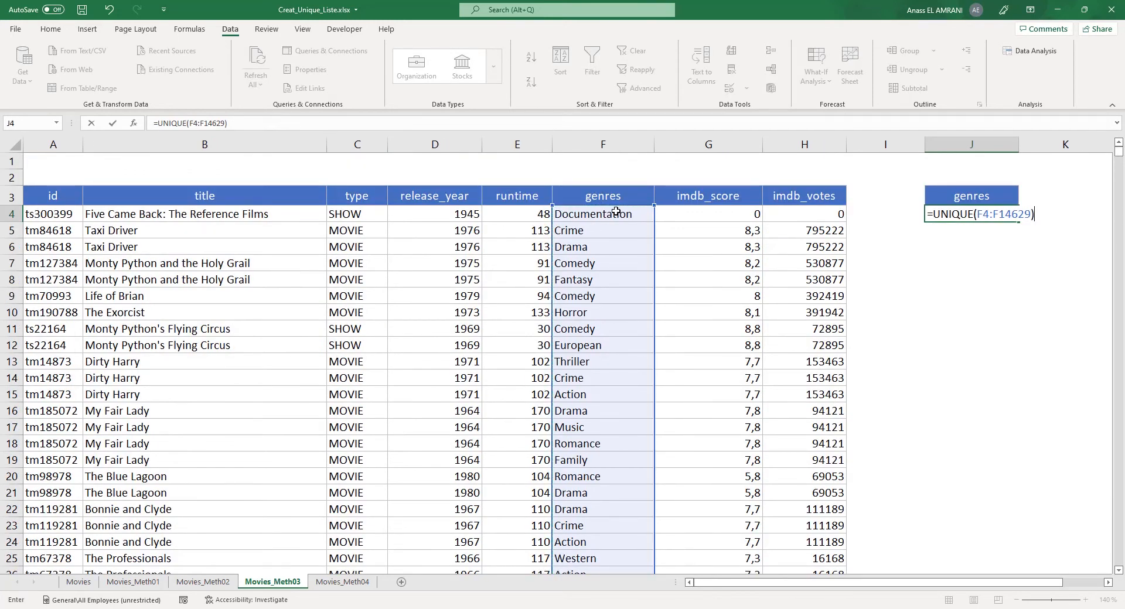
{"action": "key", "text": "Return"}
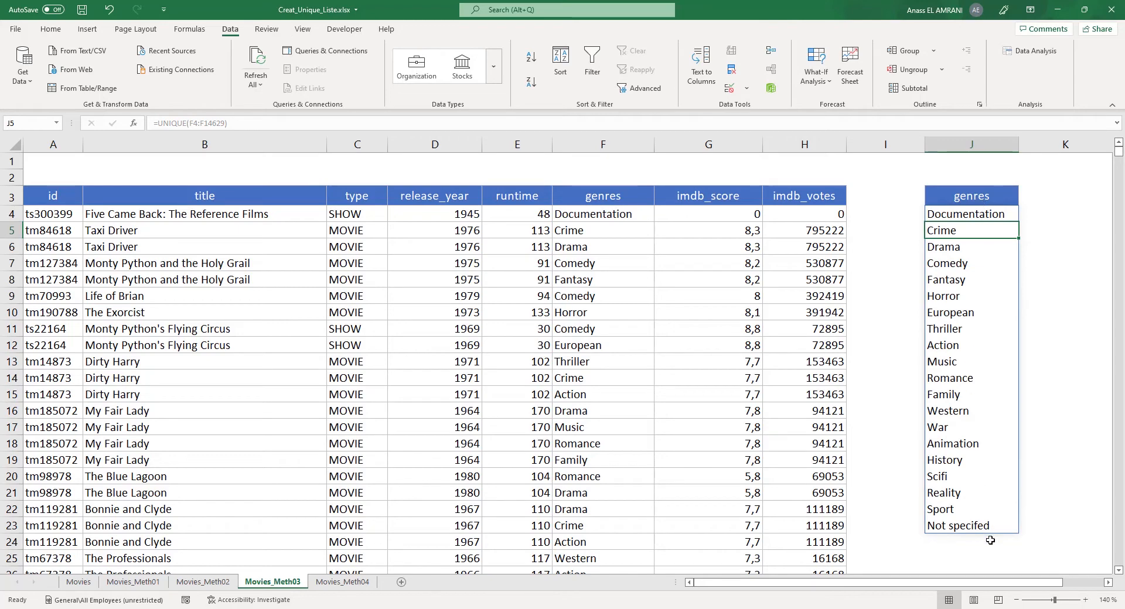
- Wrap the J4 formula in SORT so it reads =SORT(UNIQUE(F4:F14629))
{"action": "left_click", "coordinate": [972, 216]}
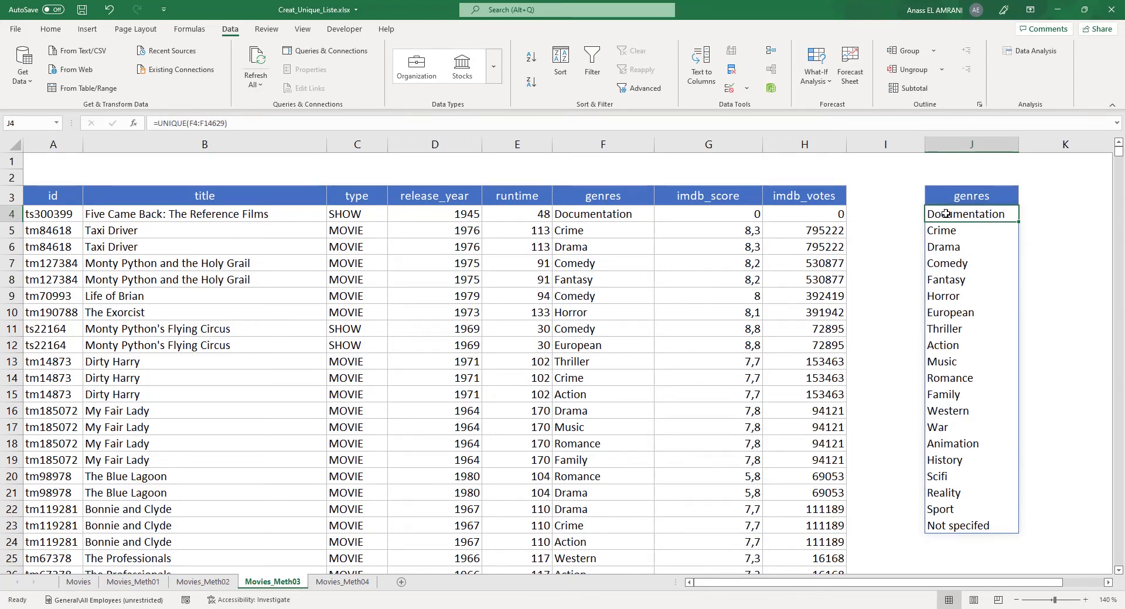
{"action": "double_click", "coordinate": [946, 215]}
{"action": "left_click", "coordinate": [935, 214]}
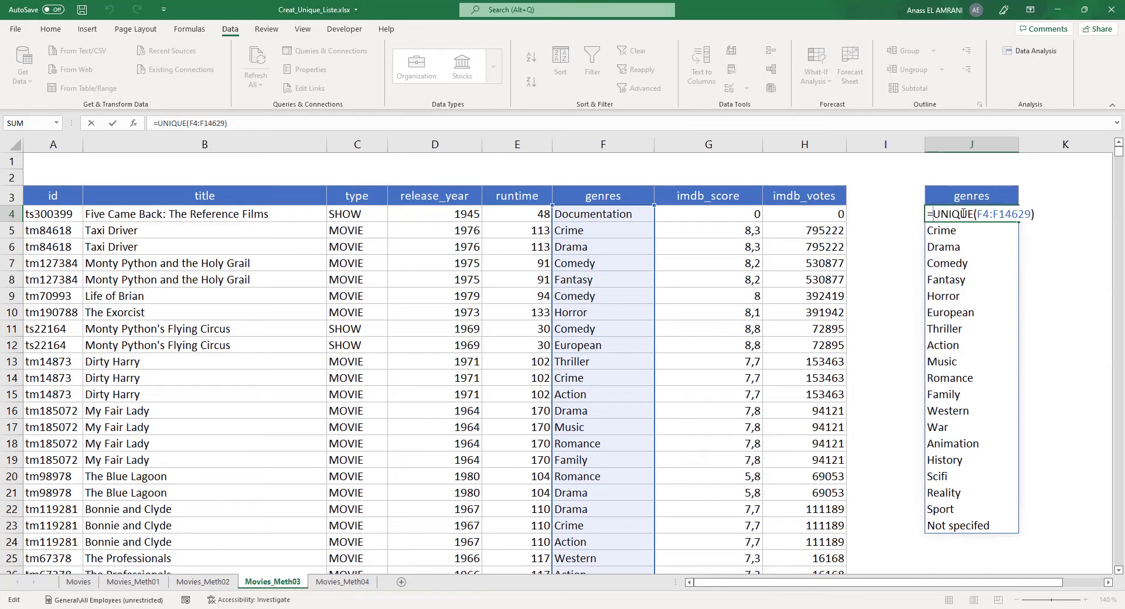
{"action": "type", "text": "sort"}
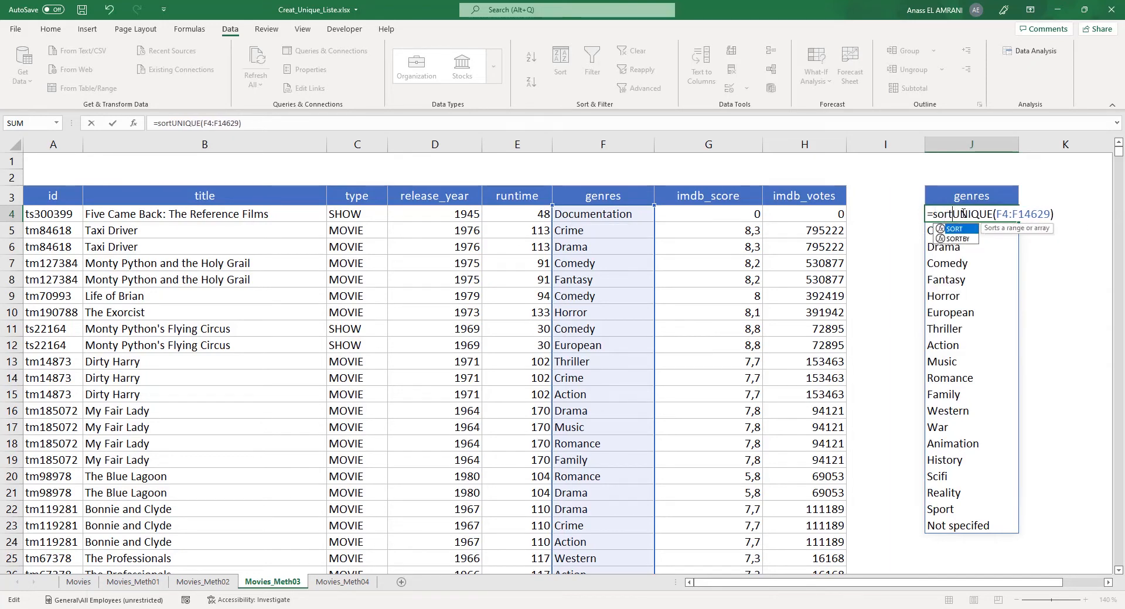
{"action": "key", "text": "Tab"}
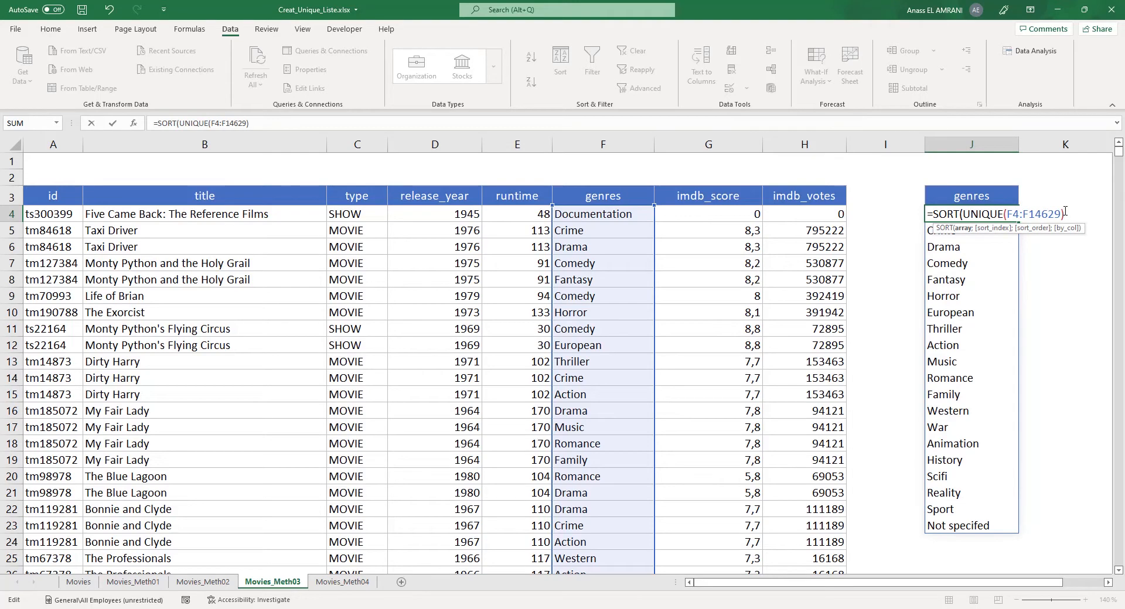
{"action": "type", "text": ")"}
{"action": "key", "text": "Return"}
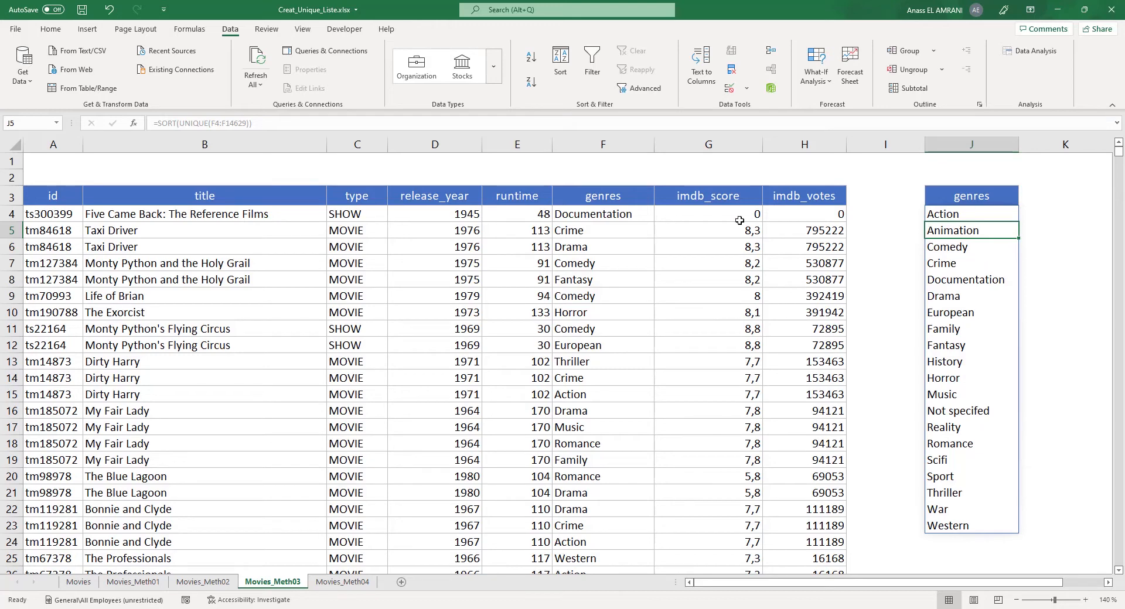
{"action": "left_click", "coordinate": [592, 211]}
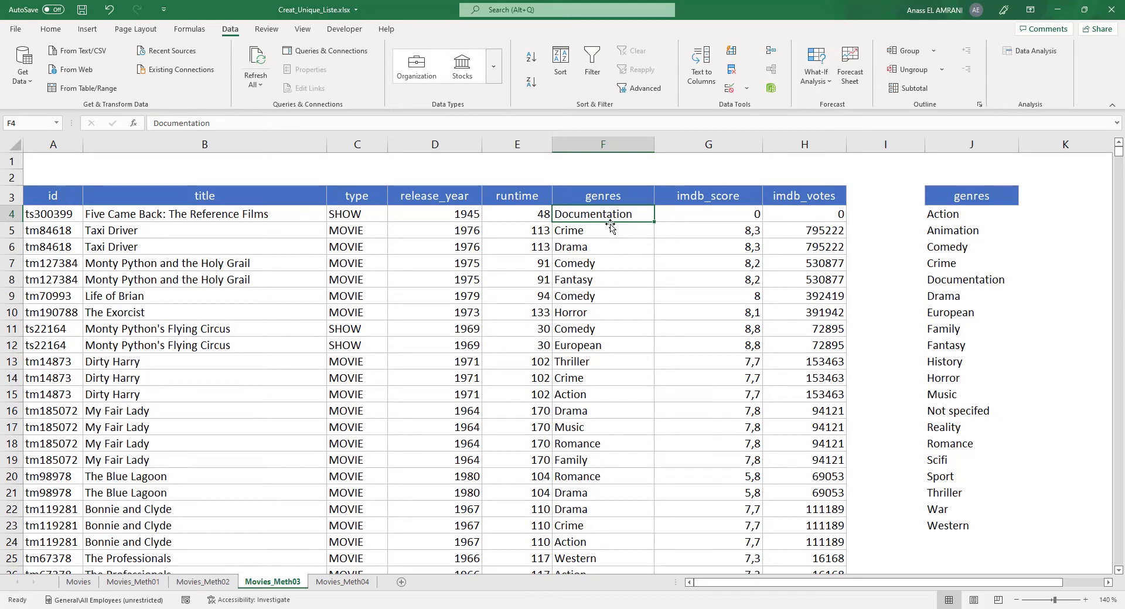
{"action": "left_click", "coordinate": [573, 251]}
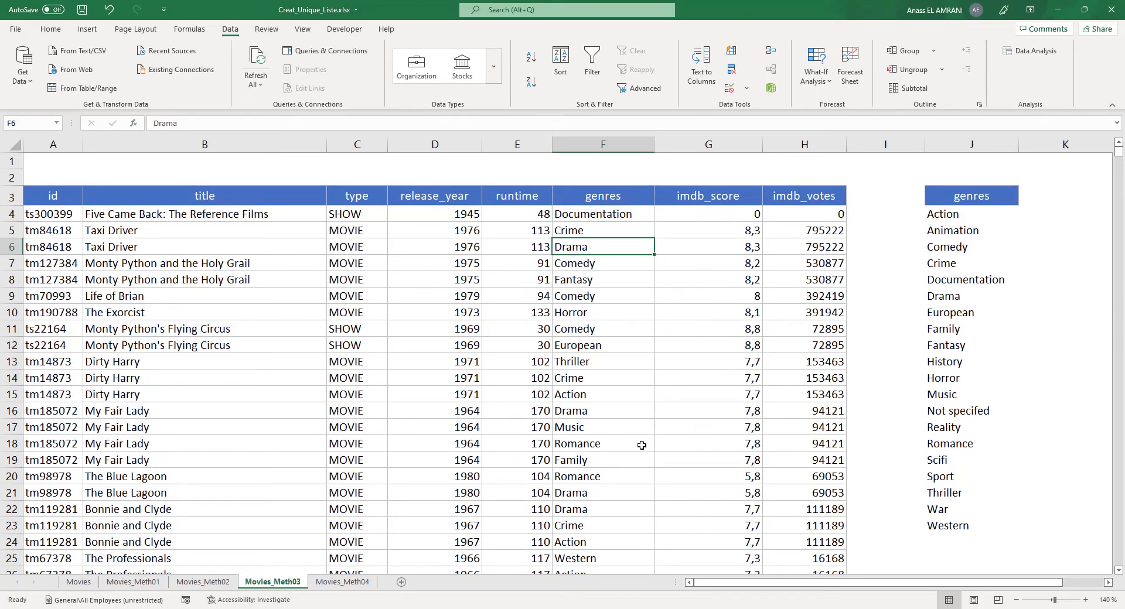
{"action": "left_click", "coordinate": [526, 269]}
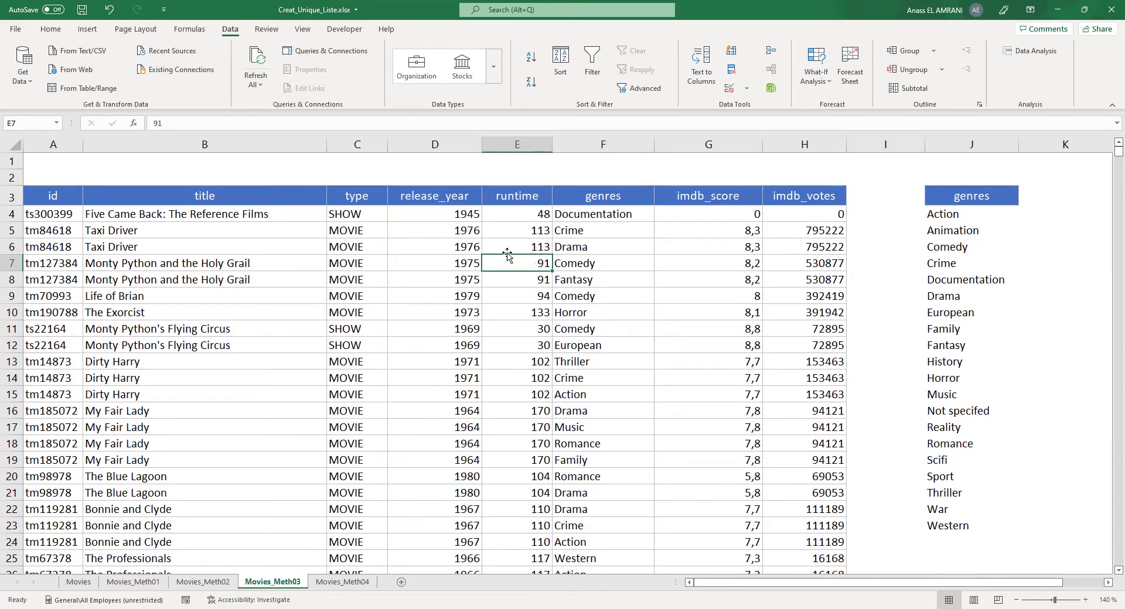
{"action": "mouse_move", "coordinate": [1119, 151]}
{"action": "left_mouse_down"}
{"action": "mouse_move", "coordinate": [1120, 266]}
{"action": "mouse_move", "coordinate": [1119, 151]}
{"action": "left_mouse_up"}
{"action": "left_click", "coordinate": [428, 325]}
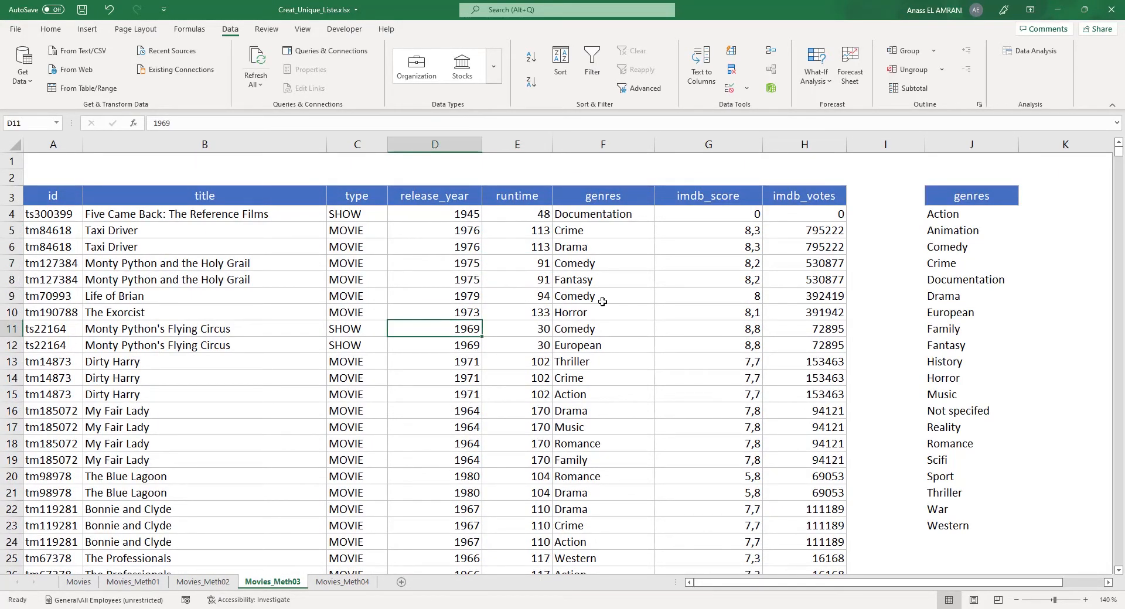
{"action": "left_click", "coordinate": [601, 301]}
- Convert the movies data range $A$3:$H$14629 into a table with headers
{"action": "left_click", "coordinate": [436, 306]}
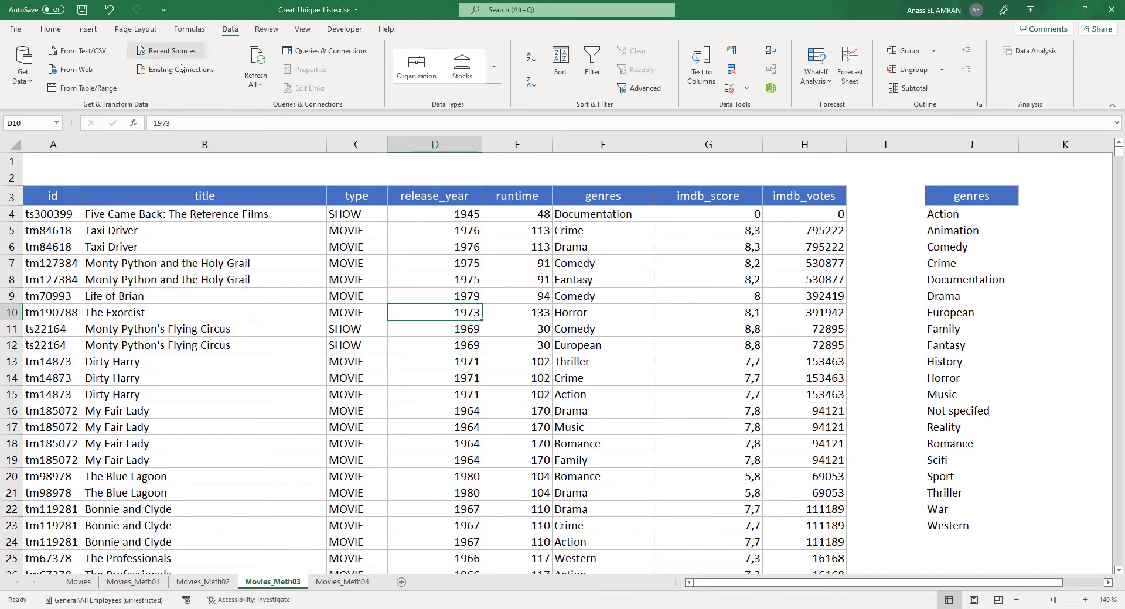
{"action": "left_click", "coordinate": [82, 31]}
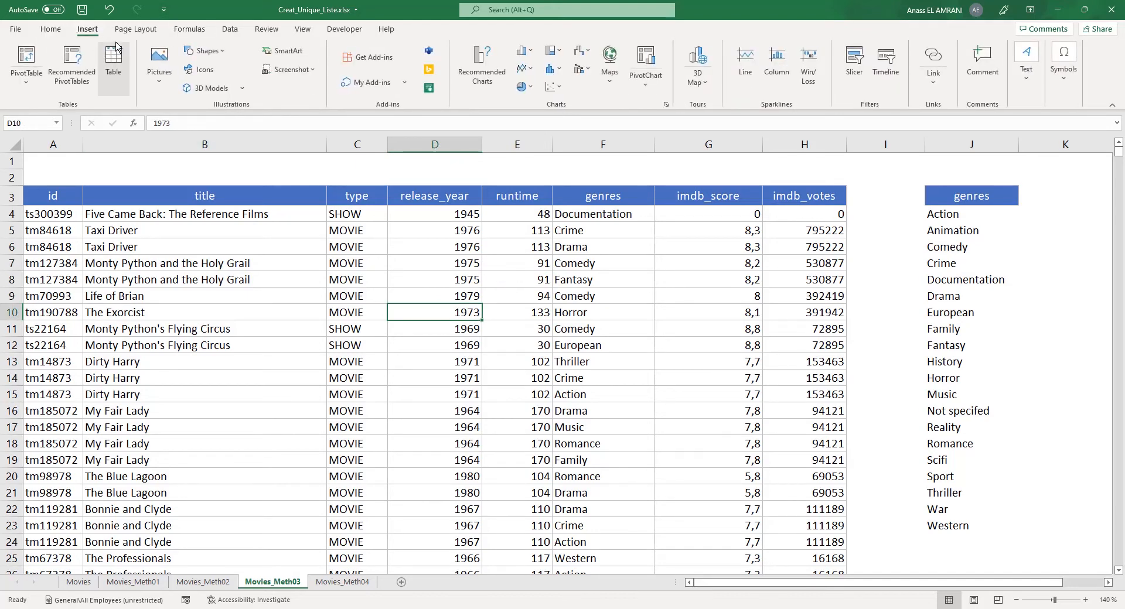
{"action": "left_click", "coordinate": [114, 57]}
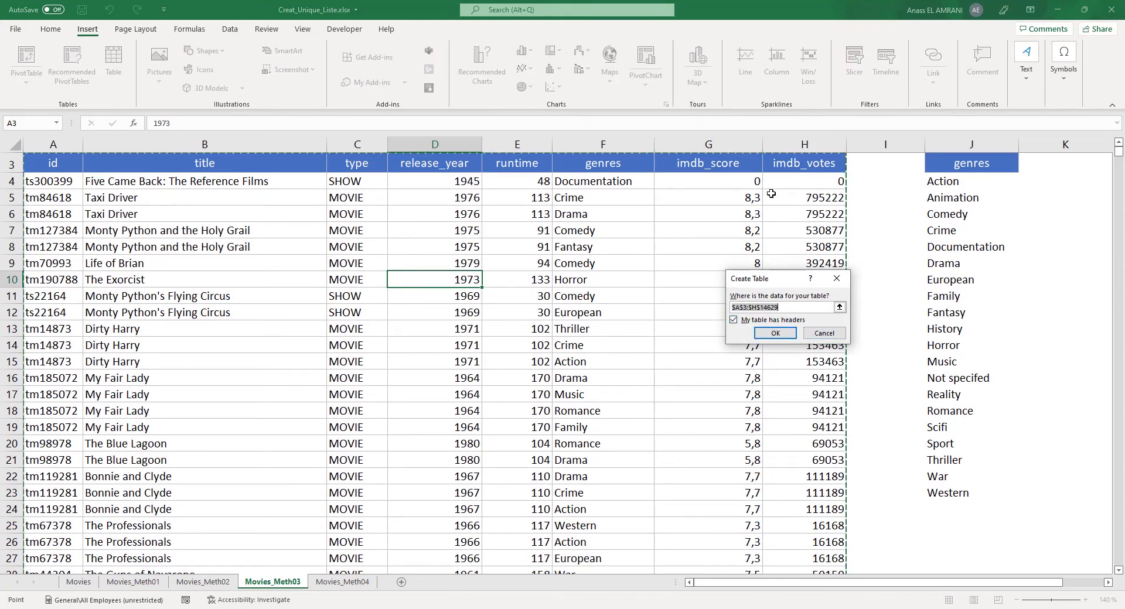
{"action": "left_click", "coordinate": [775, 332]}
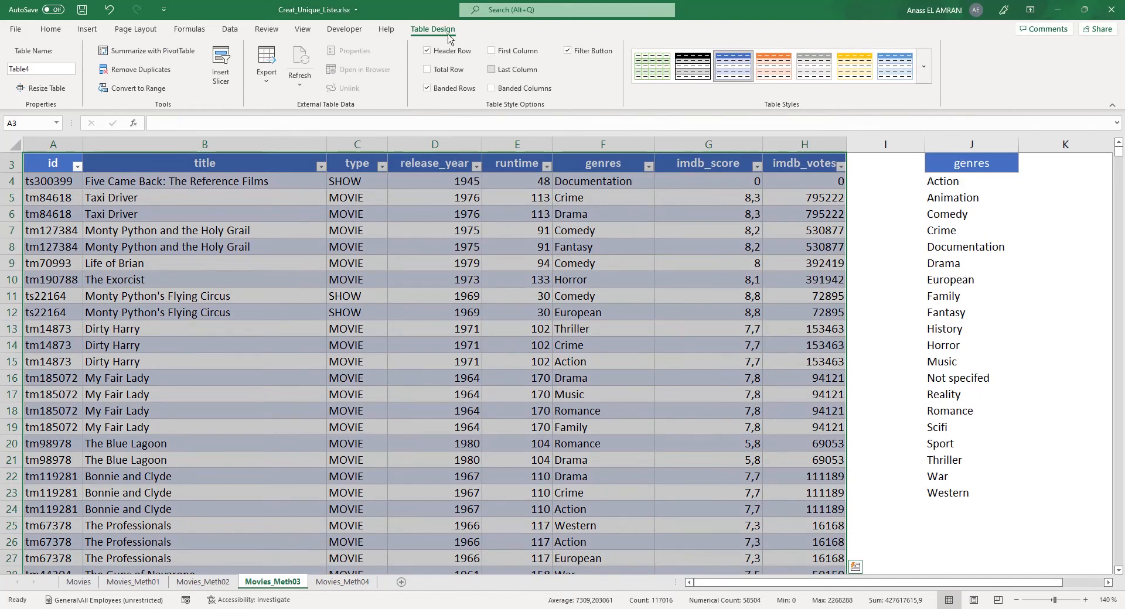
- Apply the None style from the Light group to the new movies table
{"action": "left_click", "coordinate": [924, 79]}
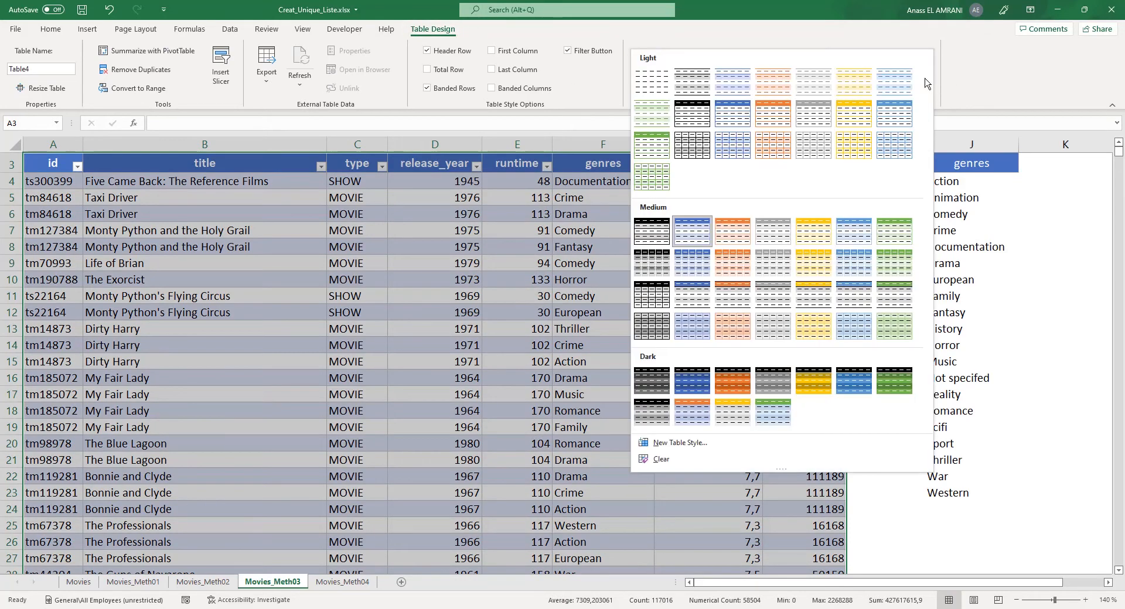
{"action": "left_click", "coordinate": [646, 86]}
{"action": "left_click", "coordinate": [683, 233]}
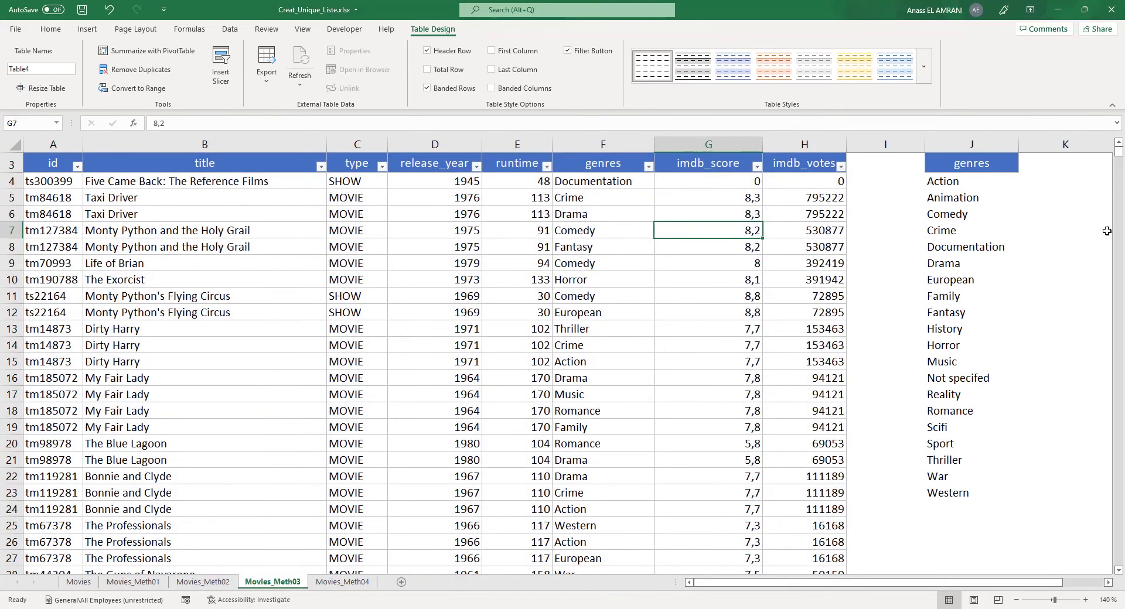
{"action": "scroll", "coordinate": [1120, 152], "scroll_direction": "up", "scroll_amount": 1}
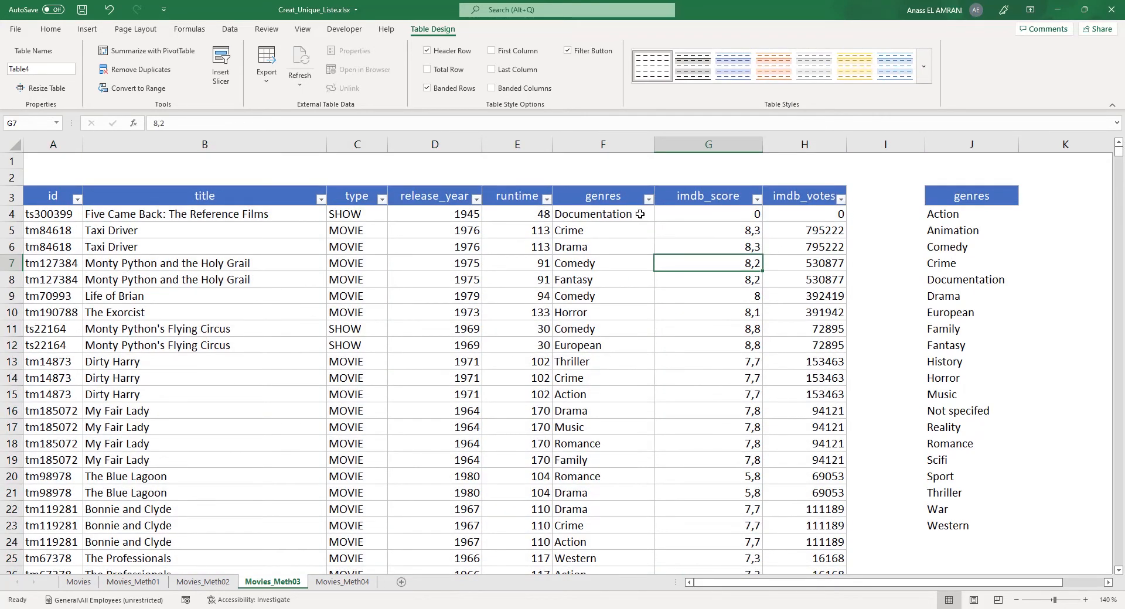
- Replace the cell range in the J4 formula with the table's genres column so it reads =SORT(UNIQUE(Table4[genres]))
{"action": "left_click", "coordinate": [595, 217]}
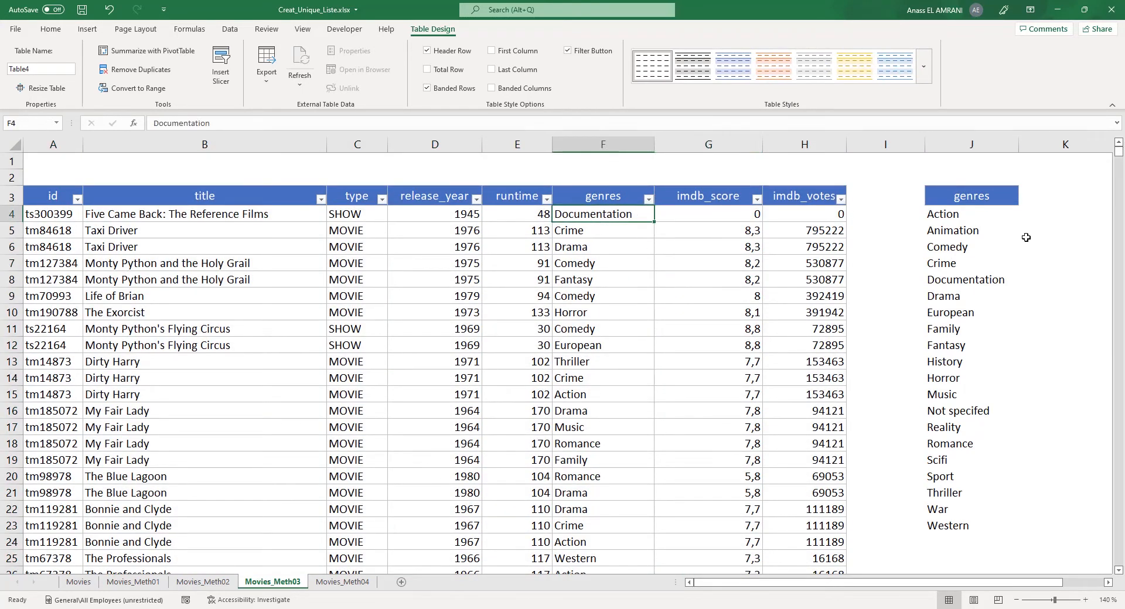
{"action": "left_click", "coordinate": [976, 218]}
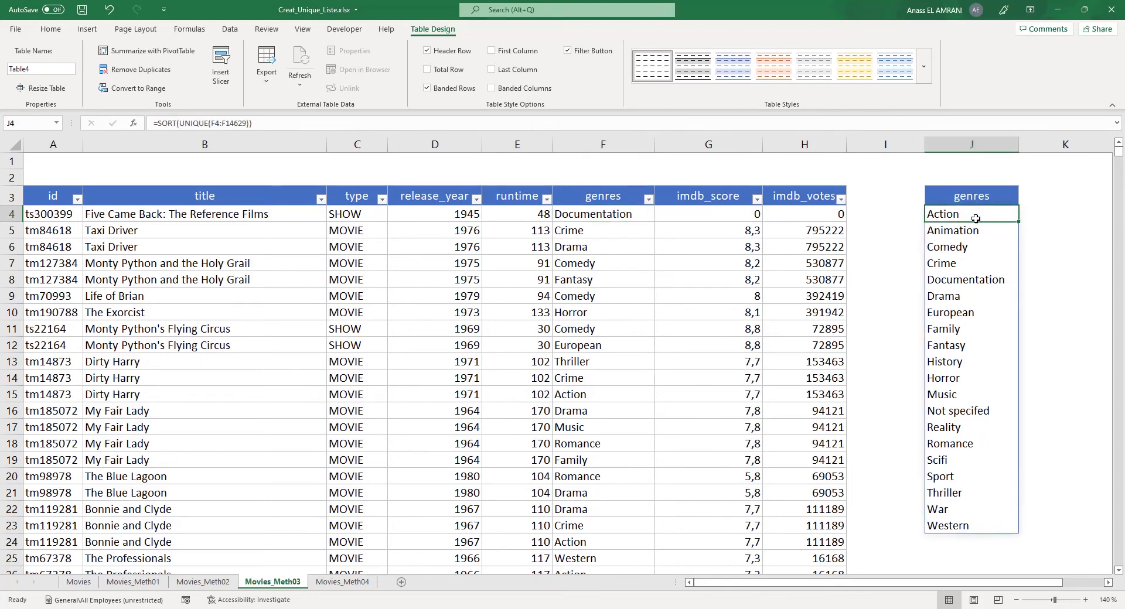
{"action": "left_click", "coordinate": [246, 123]}
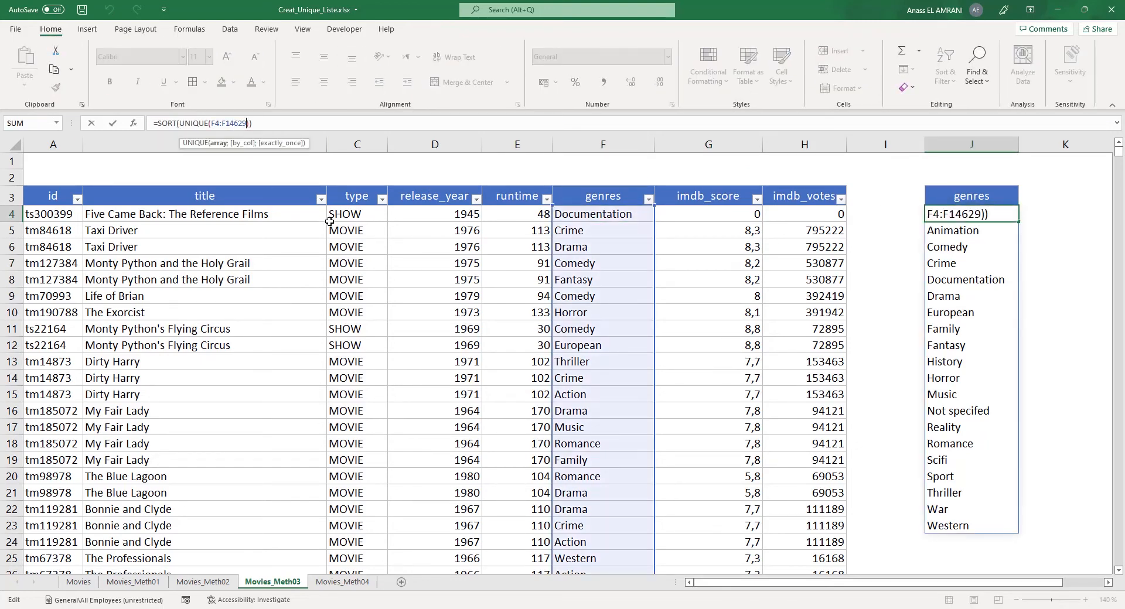
{"action": "key", "text": "BackSpace"}
{"action": "key", "text": "BackSpace"}
{"action": "key", "text": "BackSpace"}
{"action": "key", "text": "BackSpace"}
{"action": "key", "text": "BackSpace"}
{"action": "key", "text": "BackSpace"}
{"action": "key", "text": "BackSpace"}
{"action": "key", "text": "BackSpace"}
{"action": "key", "text": "BackSpace"}
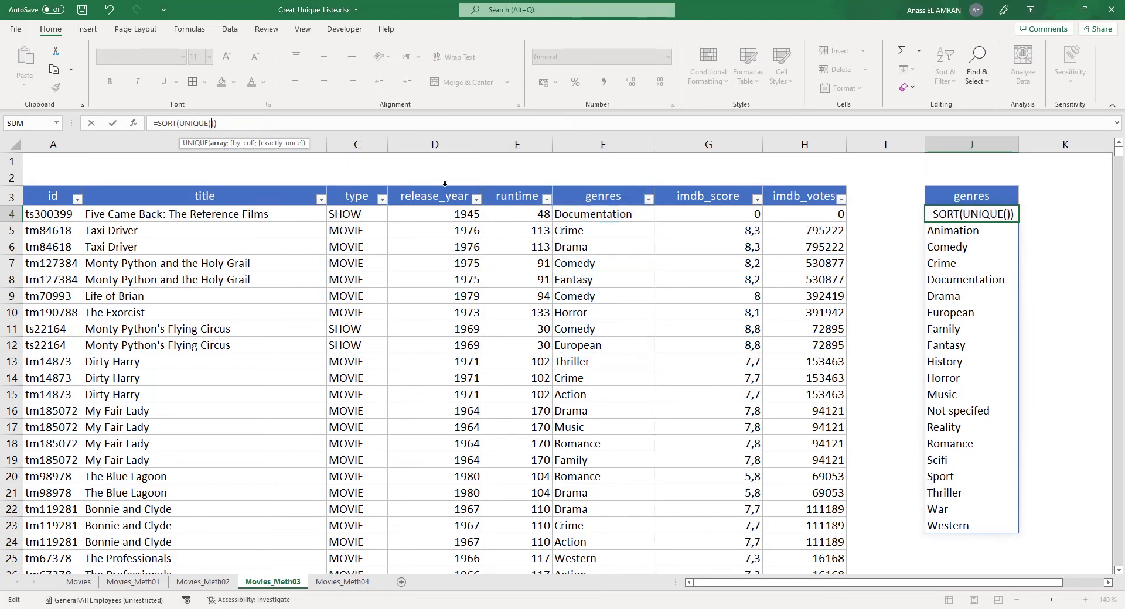
{"action": "left_click", "coordinate": [597, 185]}
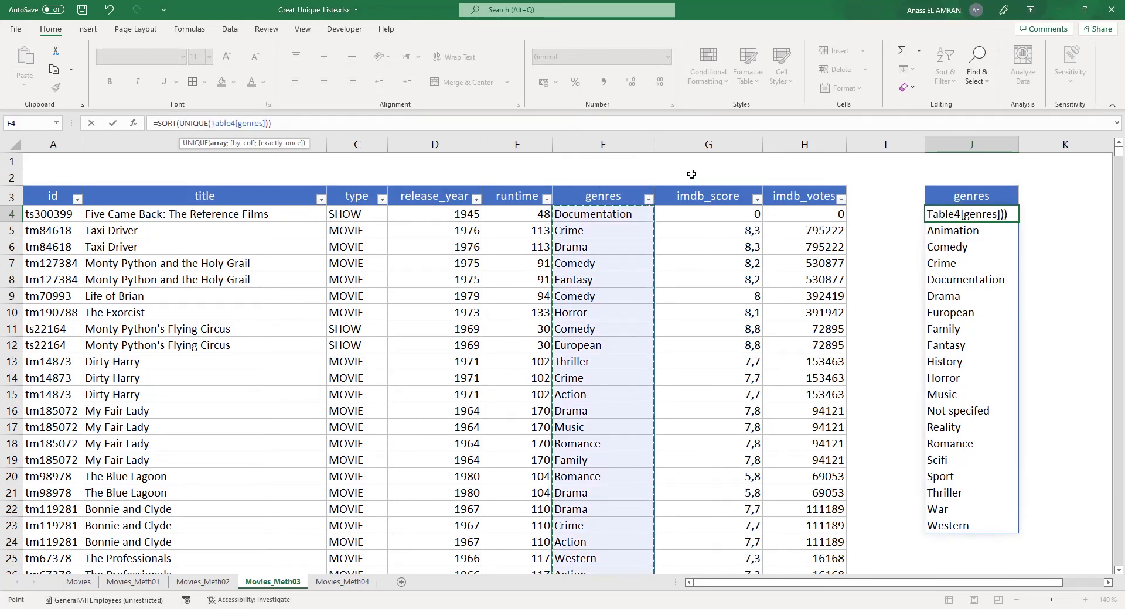
{"action": "key", "text": "Return"}
{"action": "left_click", "coordinate": [978, 215]}
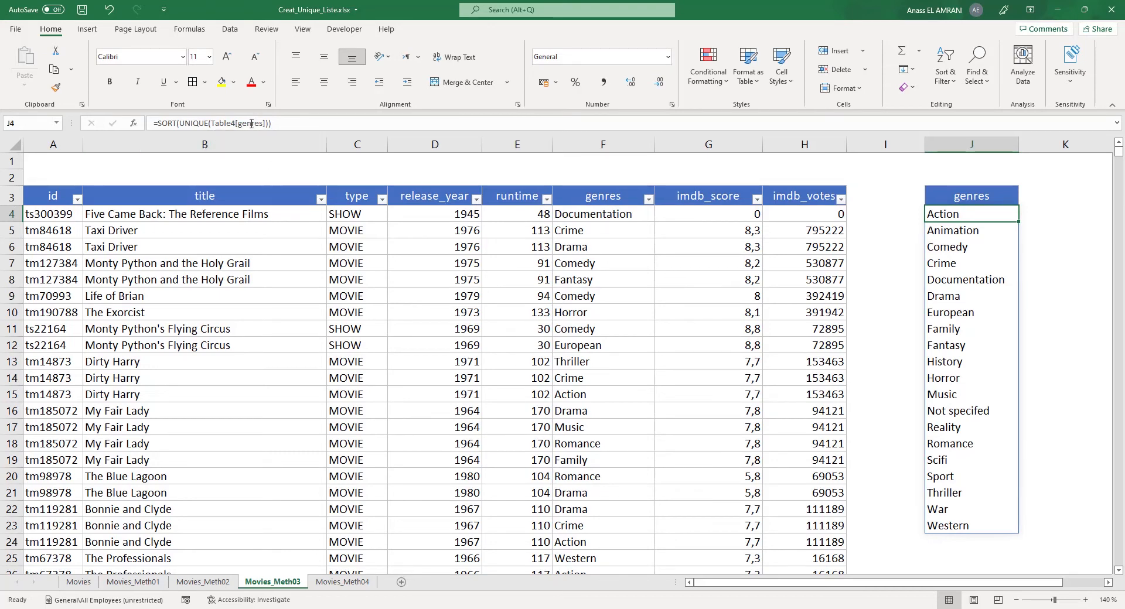
- Test the dynamic genres list by entering a in genre cell F4, and undo that entry
{"action": "left_click", "coordinate": [561, 215]}
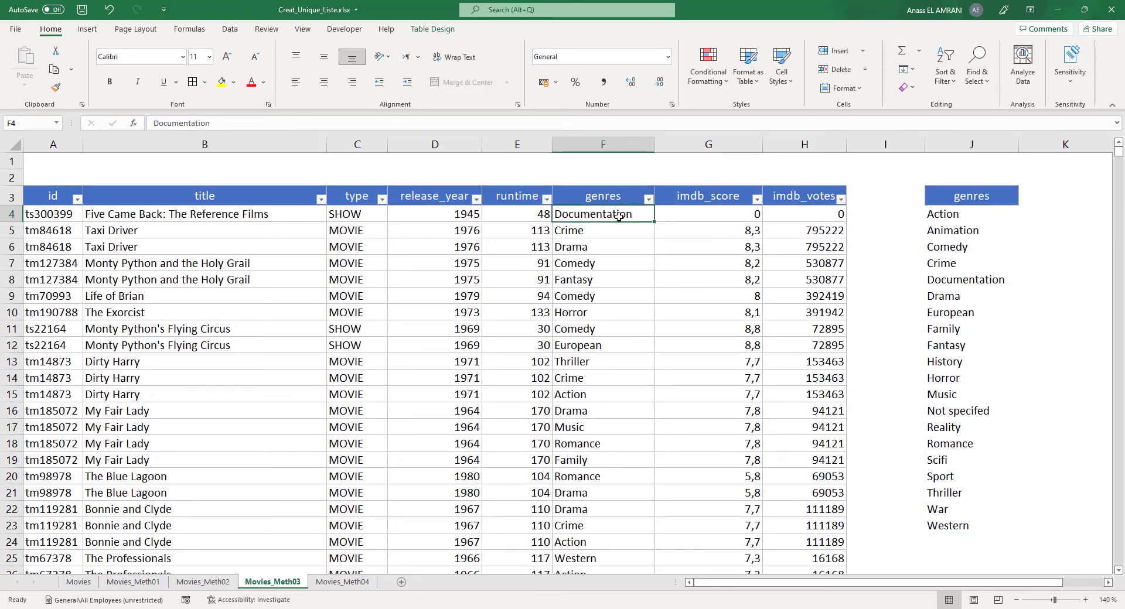
{"action": "type", "text": "a"}
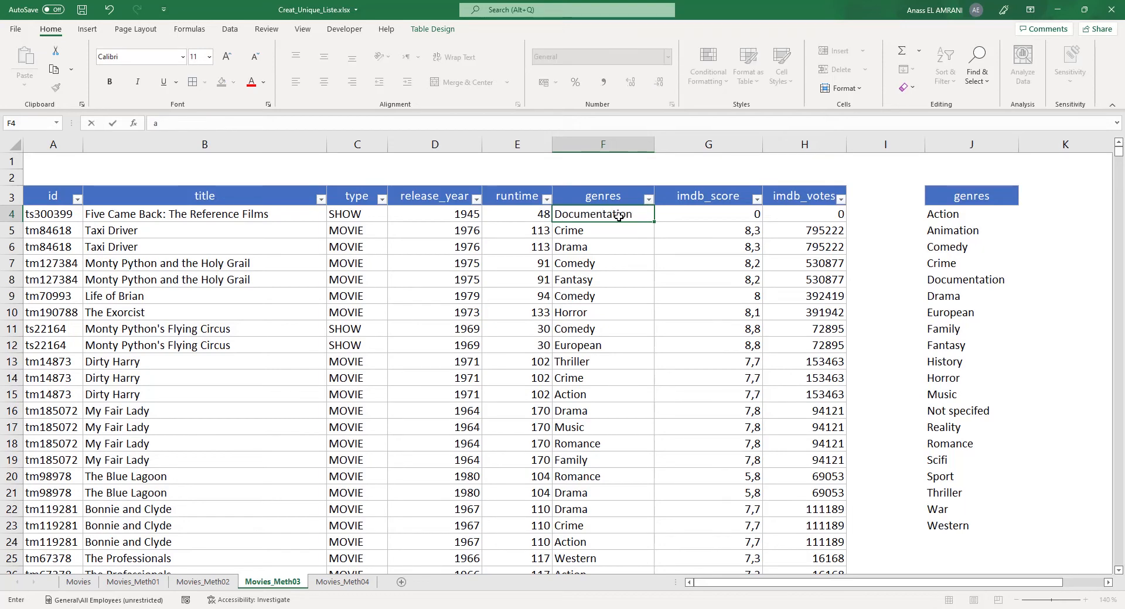
{"action": "key", "text": "Return"}
{"action": "left_click", "coordinate": [937, 215]}
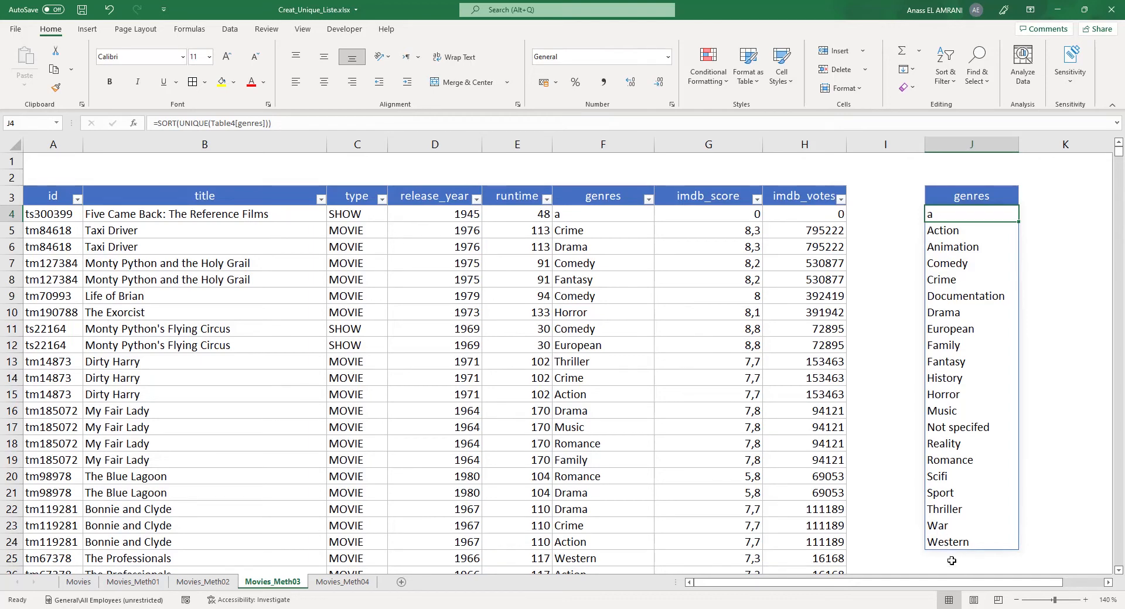
{"action": "left_click", "coordinate": [568, 220]}
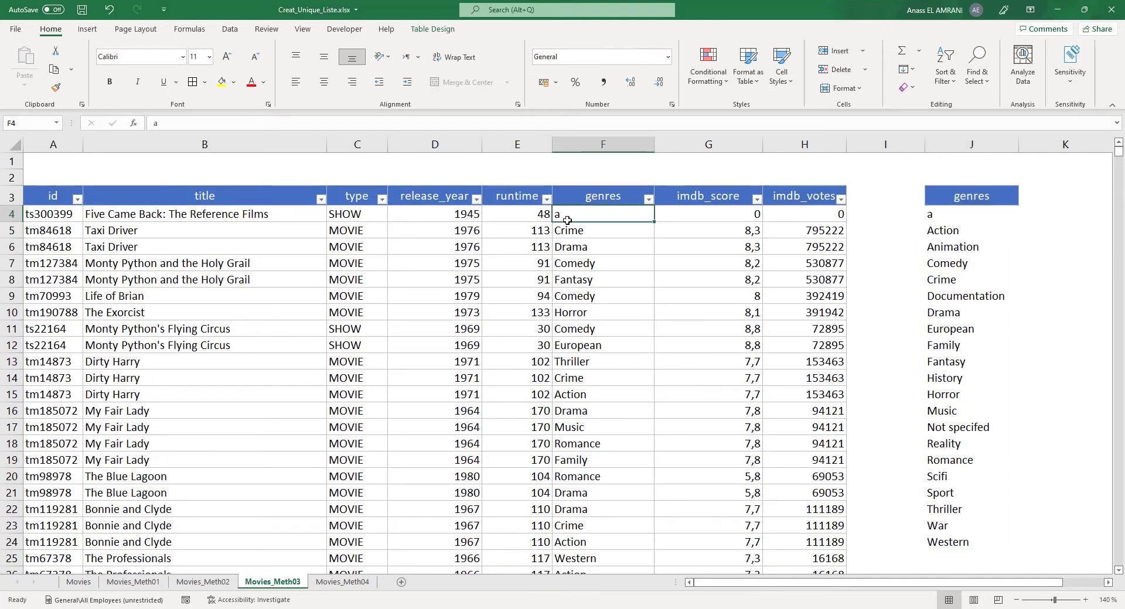
{"action": "key", "text": "ctrl+z"}
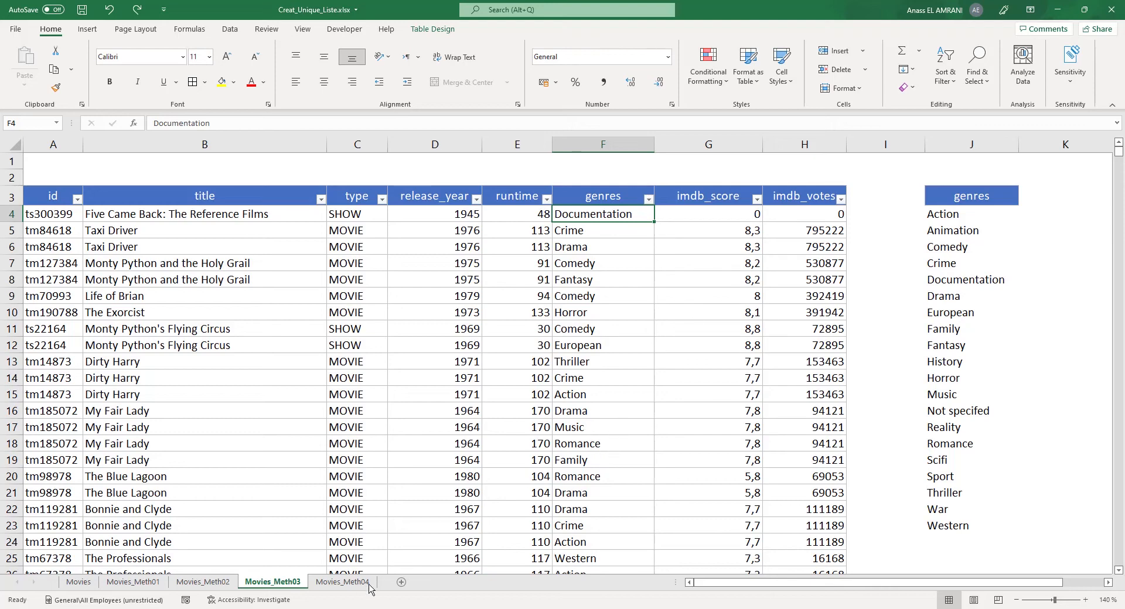
- Open the Movies_Meth04 sheet
{"action": "left_click", "coordinate": [346, 584]}
{"action": "left_click", "coordinate": [346, 586]}
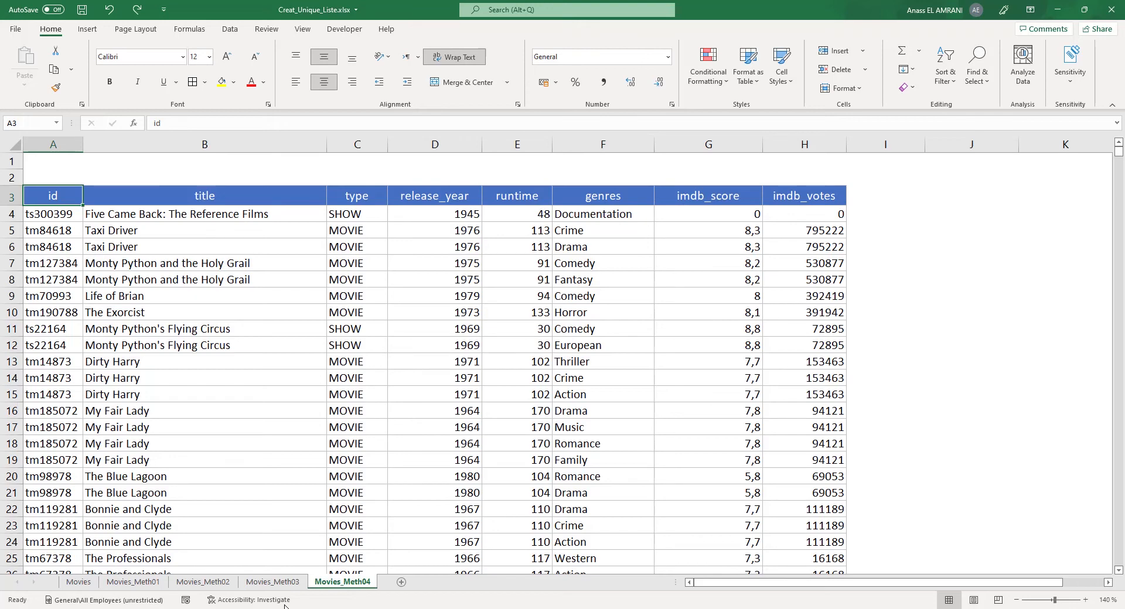
{"action": "left_click", "coordinate": [272, 582]}
{"action": "left_click", "coordinate": [360, 583]}
{"action": "left_click", "coordinate": [418, 265]}
{"action": "left_click", "coordinate": [505, 277]}
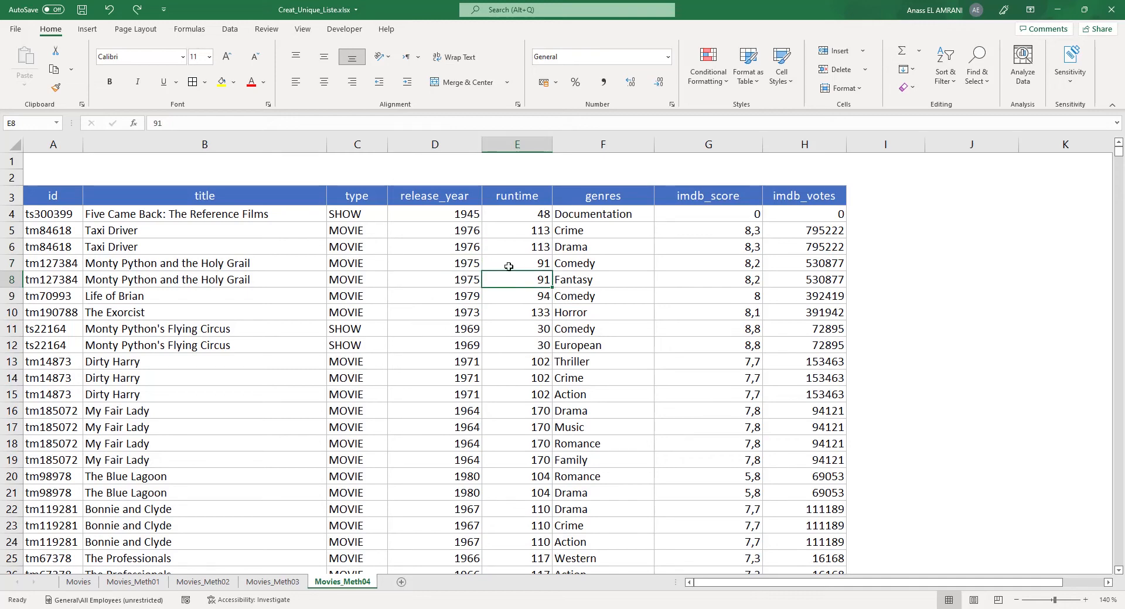
{"action": "left_click", "coordinate": [478, 343]}
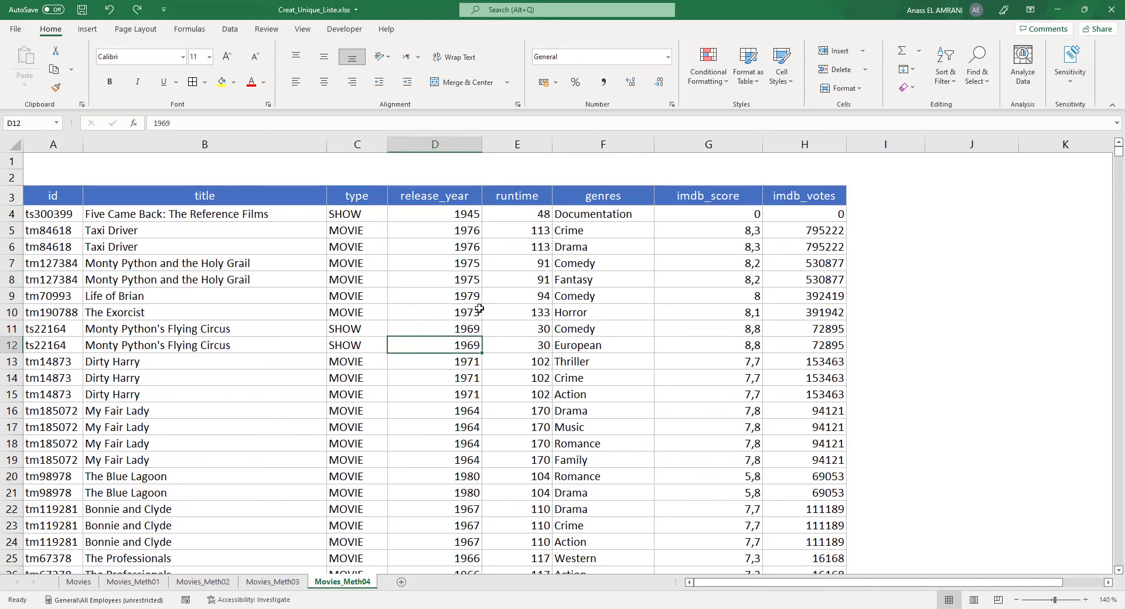
{"action": "left_click", "coordinate": [536, 310]}
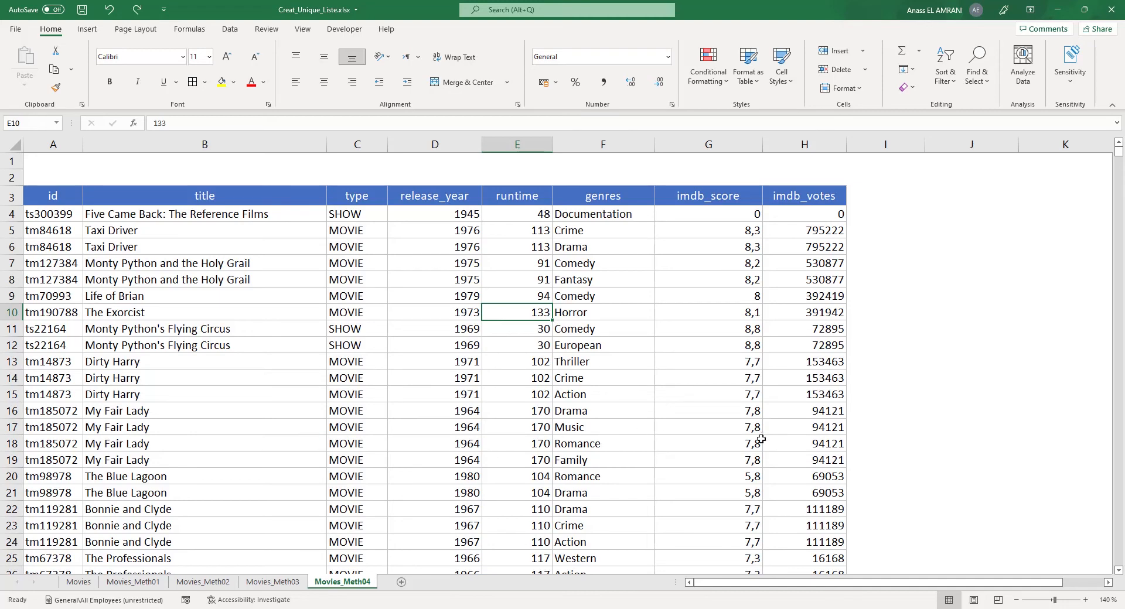
- Convert the movies data range $A$3:$H$14629 on the Movies_Meth04 sheet into a table with headers
{"action": "left_click", "coordinate": [466, 410]}
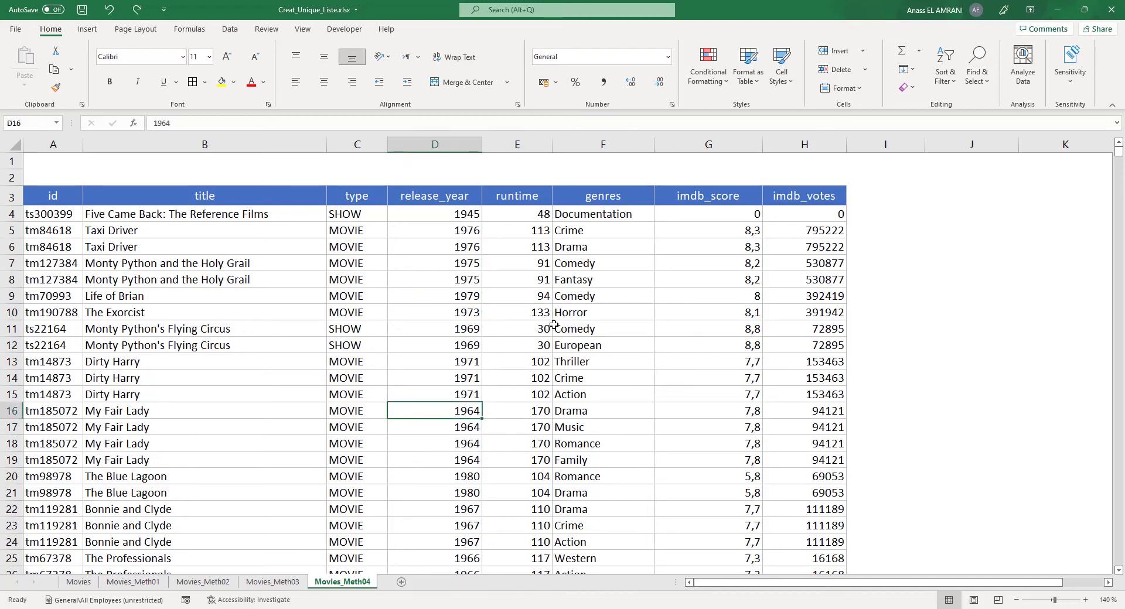
{"action": "left_click", "coordinate": [87, 29]}
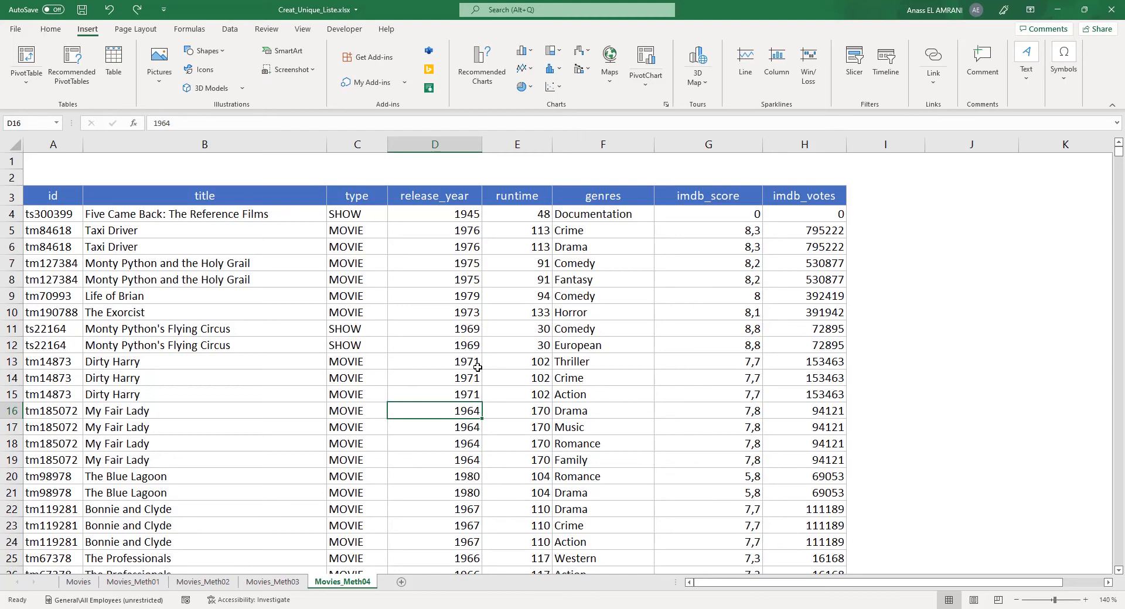
{"action": "key", "text": "ctrl+t"}
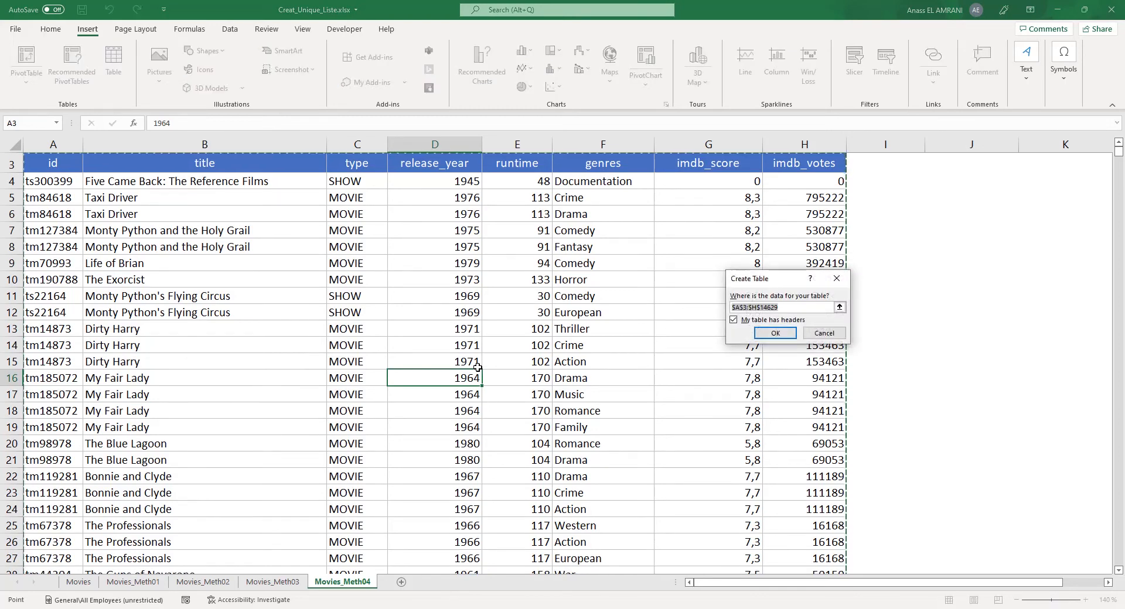
{"action": "left_click", "coordinate": [772, 333]}
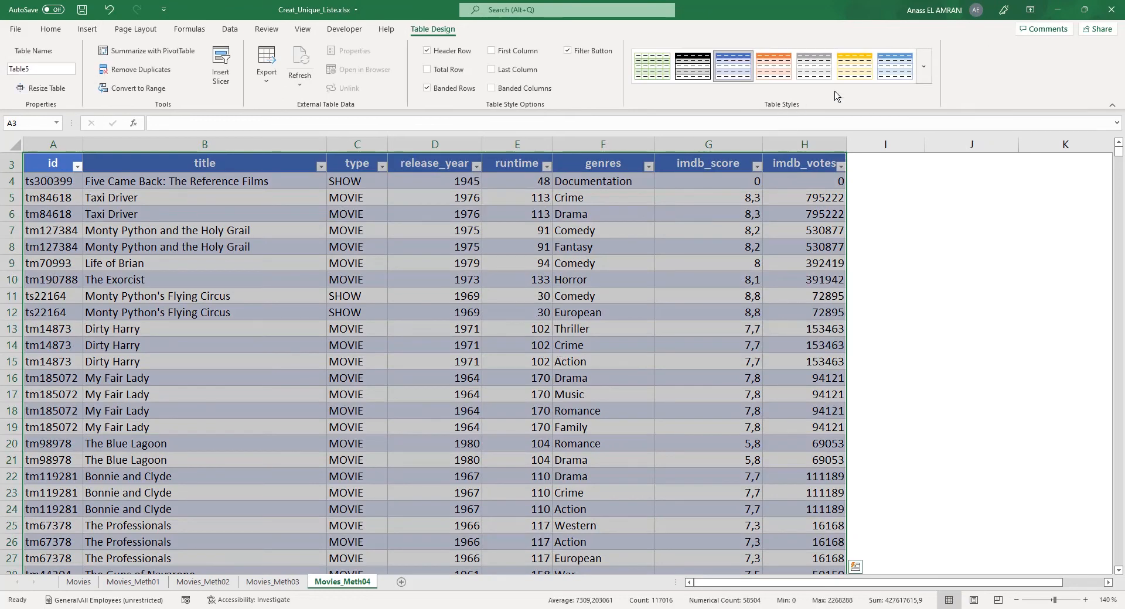
- Apply the None style from the Light group to the movies table on Movies_Meth04
{"action": "left_click", "coordinate": [924, 67]}
{"action": "left_click", "coordinate": [664, 77]}
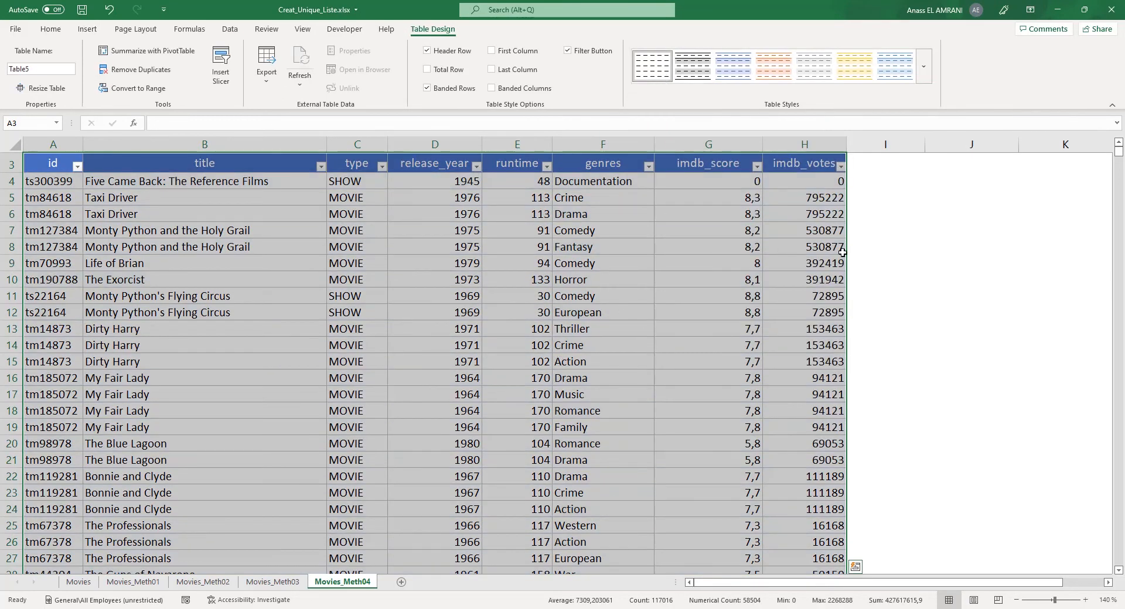
{"action": "left_click", "coordinate": [740, 295]}
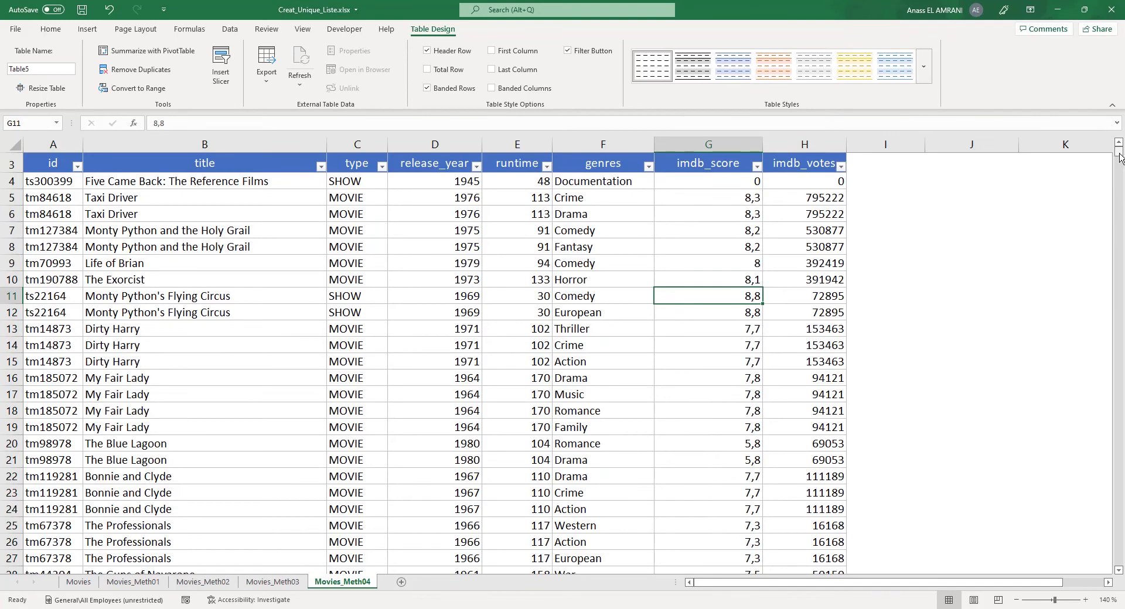
{"action": "scroll", "coordinate": [1118, 151], "scroll_direction": "up", "scroll_amount": 1}
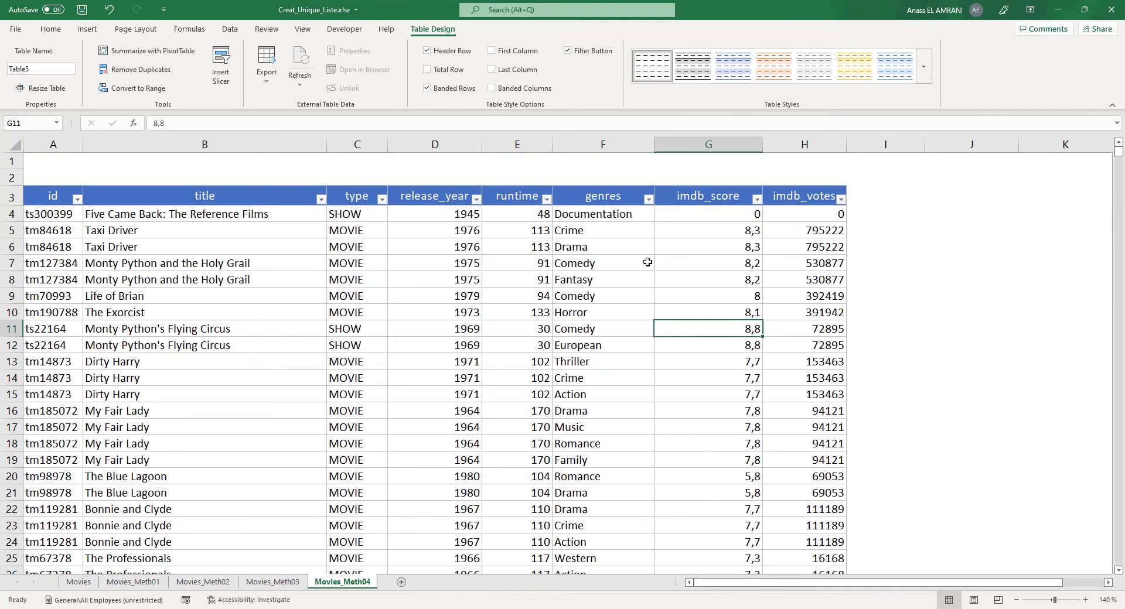
- Summarize Table5 with a PivotTable placed on the existing worksheet at cell J3
{"action": "left_click", "coordinate": [109, 69]}
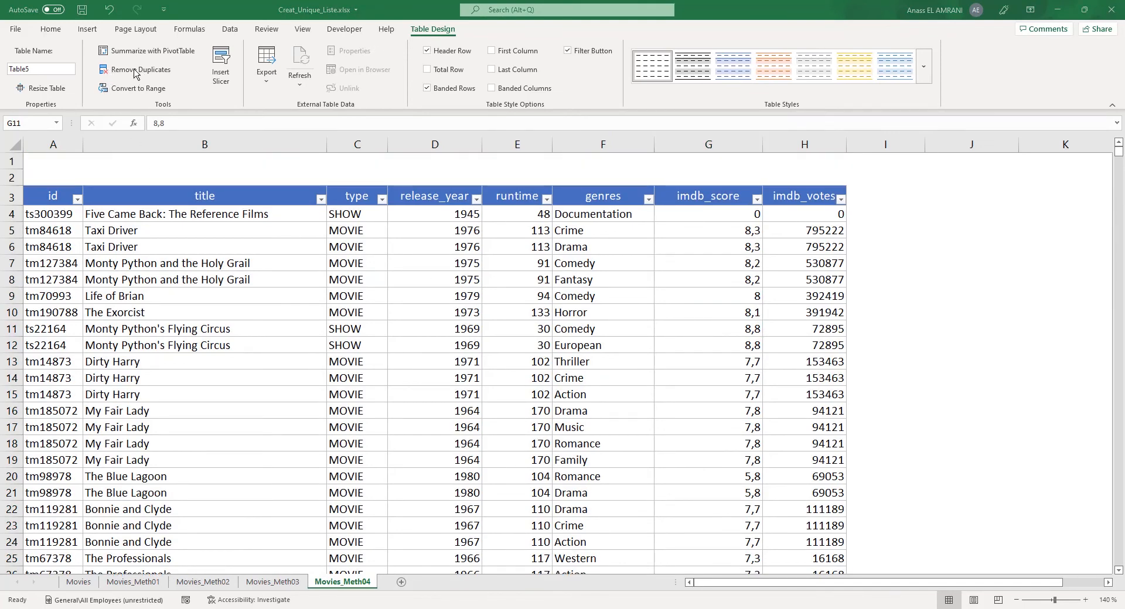
{"action": "left_click", "coordinate": [597, 343]}
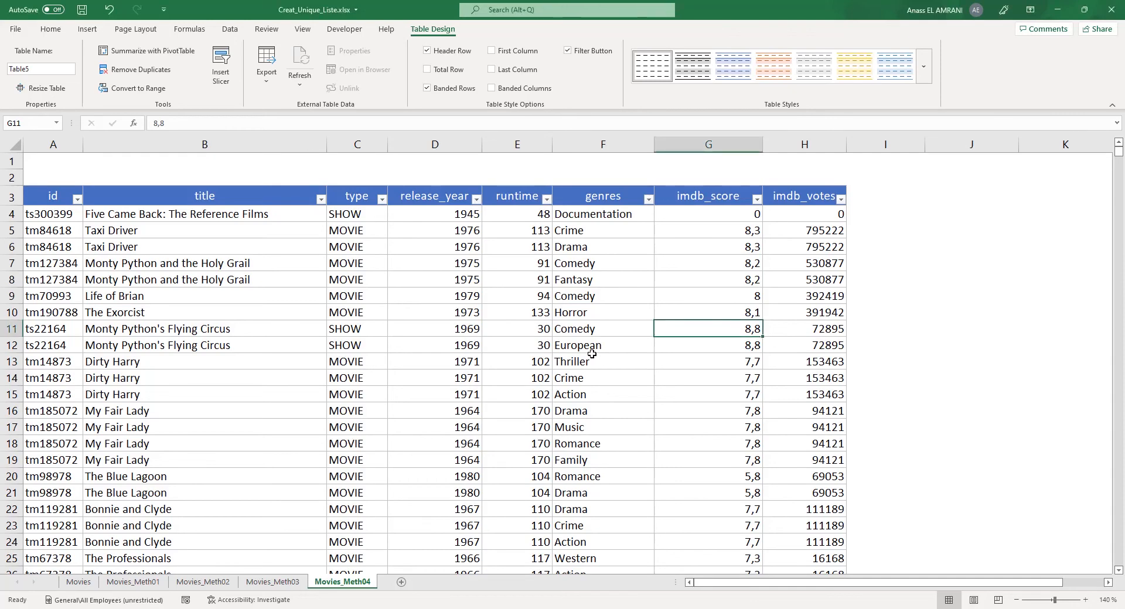
{"action": "left_click", "coordinate": [145, 51]}
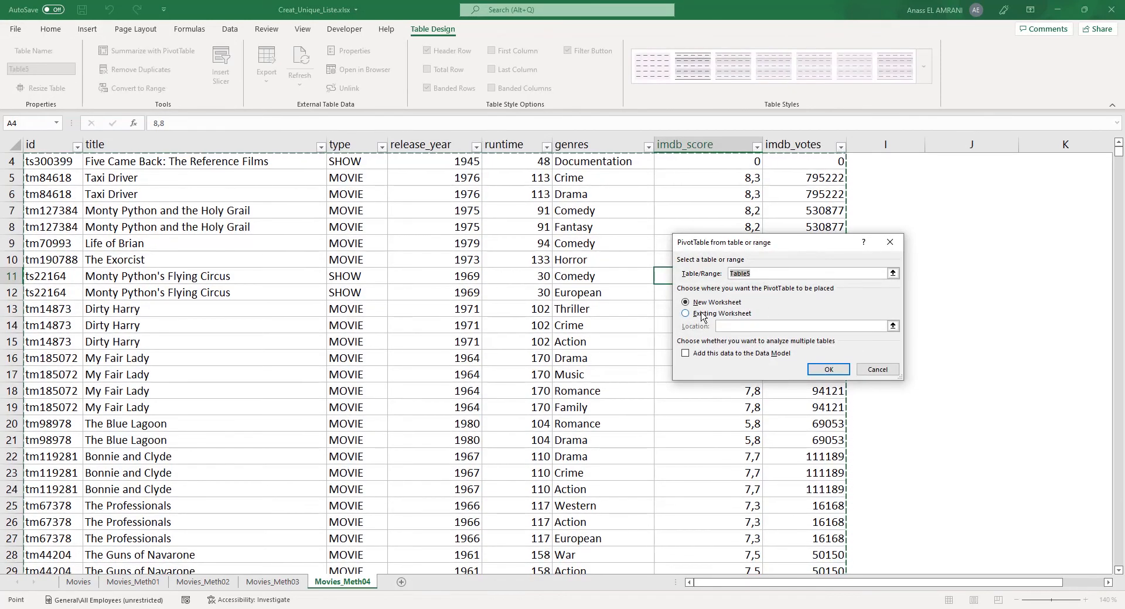
{"action": "left_click", "coordinate": [702, 314]}
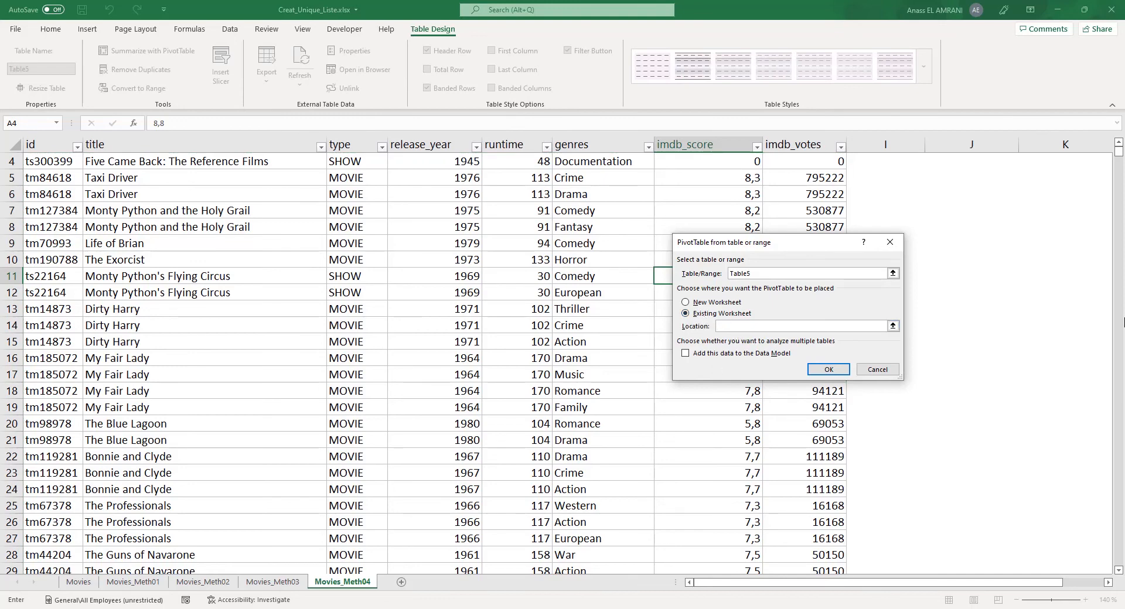
{"action": "scroll", "coordinate": [1116, 156], "scroll_direction": "up", "scroll_amount": 1}
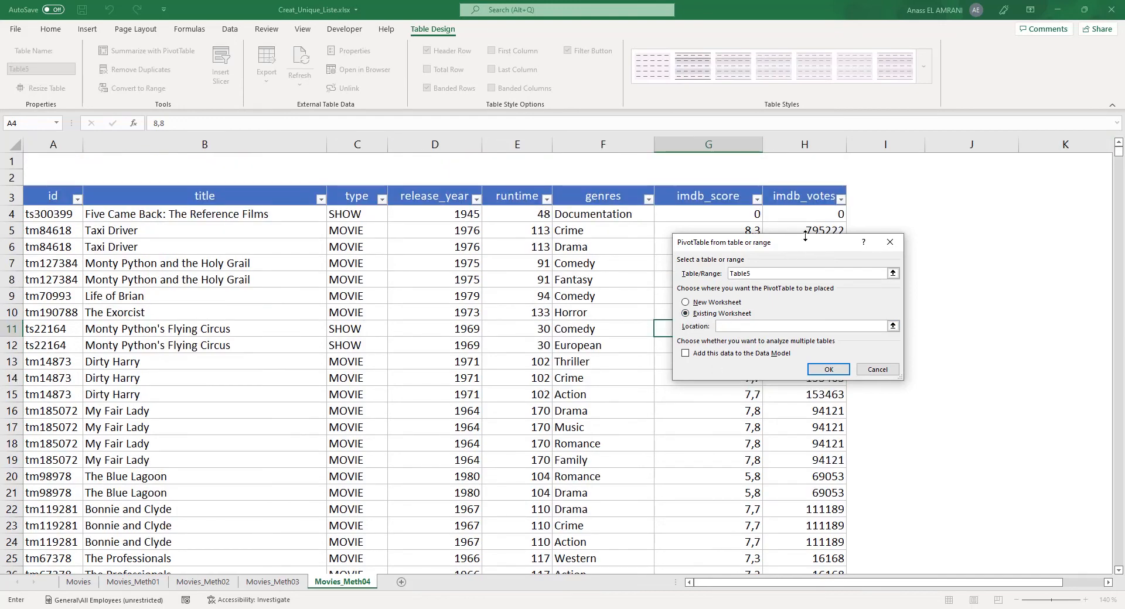
{"action": "left_click_drag", "start_coordinate": [805, 237], "coordinate": [762, 254]}
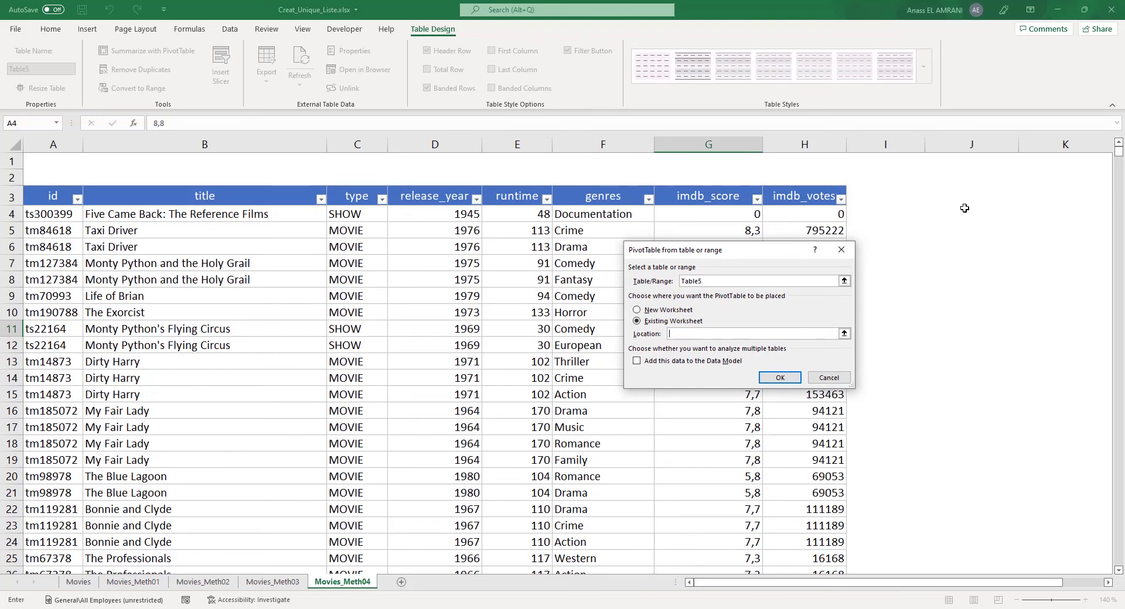
{"action": "left_click", "coordinate": [965, 198]}
{"action": "left_click", "coordinate": [781, 378]}
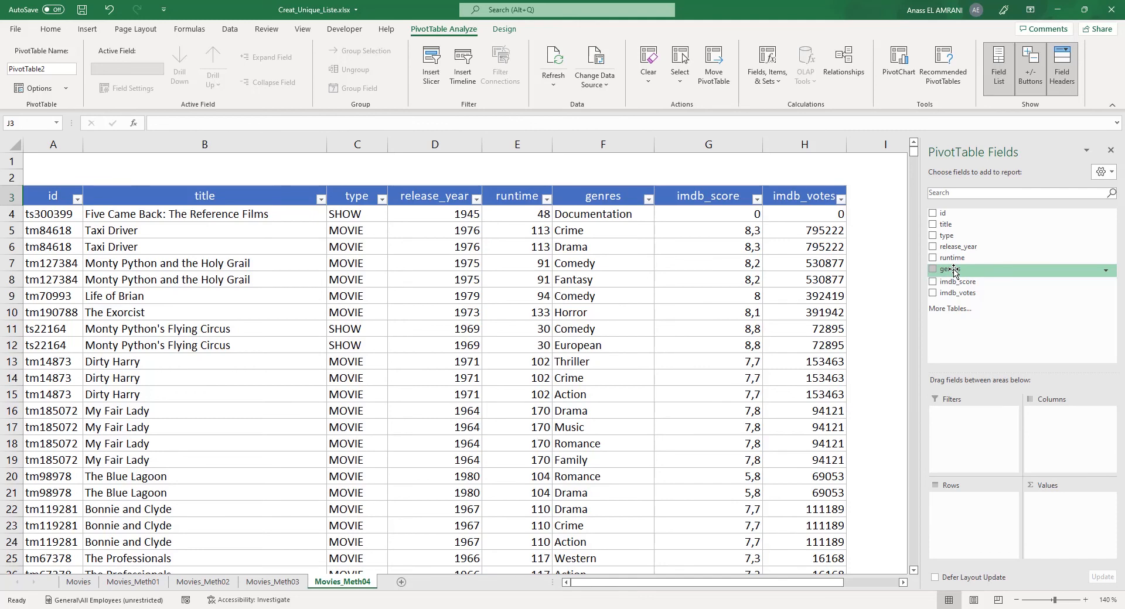
- Add the genres field to the PivotTable's rows and review the resulting genre list in column J
{"action": "left_click_drag", "start_coordinate": [954, 270], "coordinate": [970, 514]}
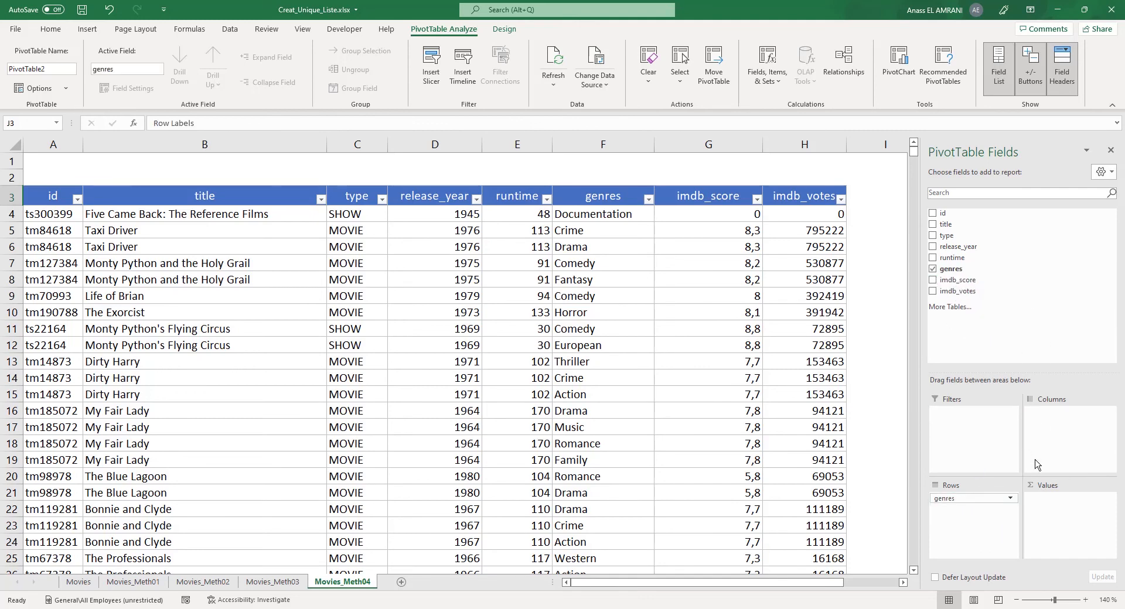
{"action": "left_click_drag", "start_coordinate": [761, 584], "coordinate": [815, 583]}
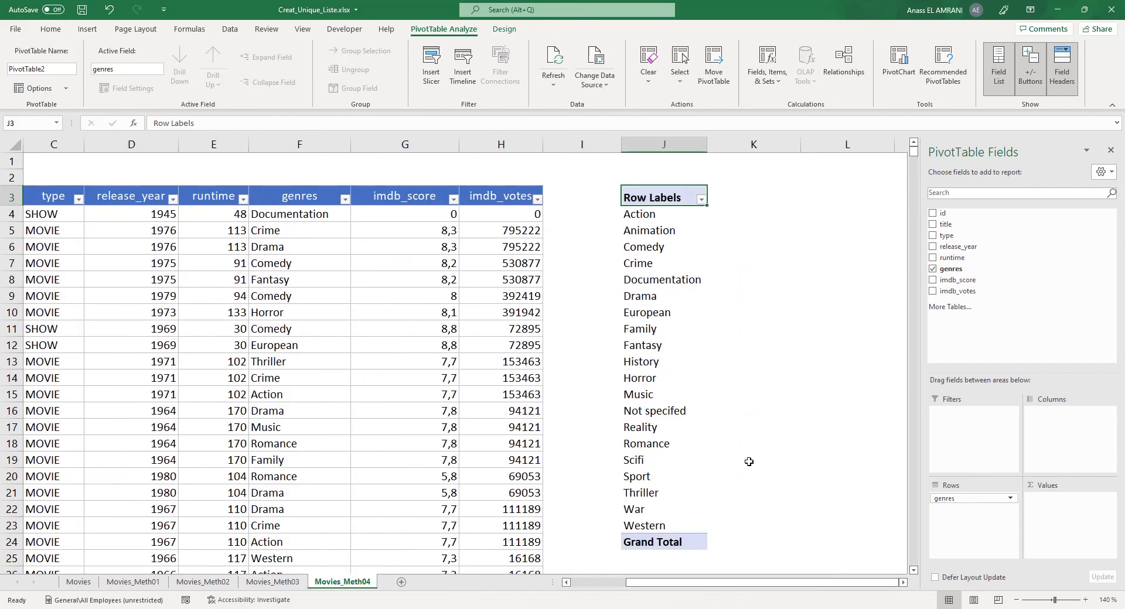
{"action": "left_click_drag", "start_coordinate": [656, 214], "coordinate": [663, 519]}
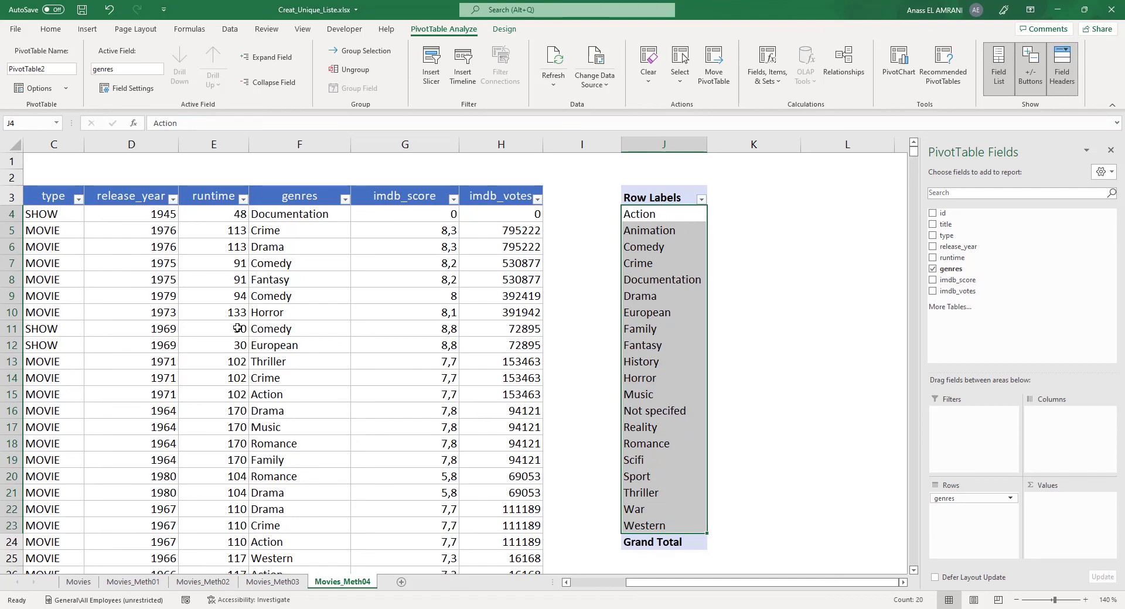
- Enter a in genre cell F4 of the movies table and refresh the genres PivotTable
{"action": "left_click", "coordinate": [277, 223]}
{"action": "type", "text": "a"}
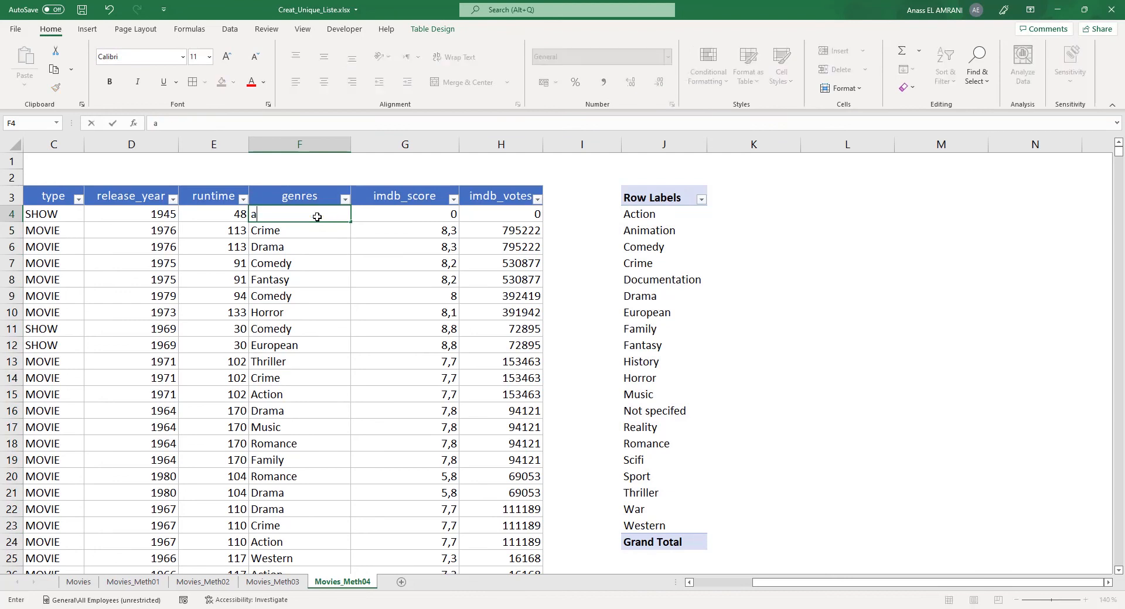
{"action": "key", "text": "Return"}
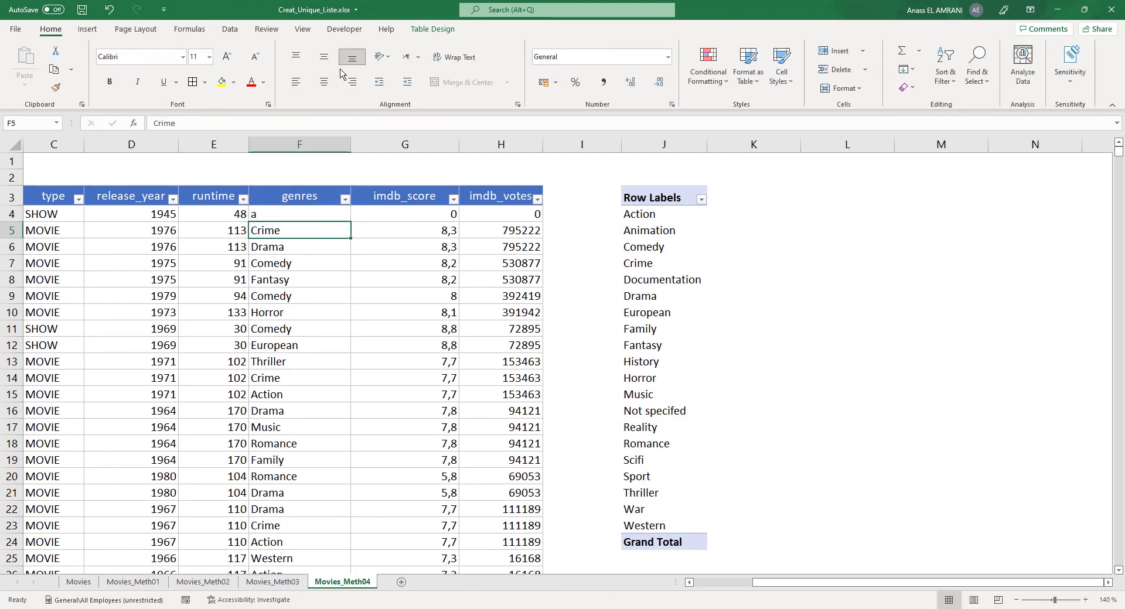
{"action": "left_click", "coordinate": [658, 197]}
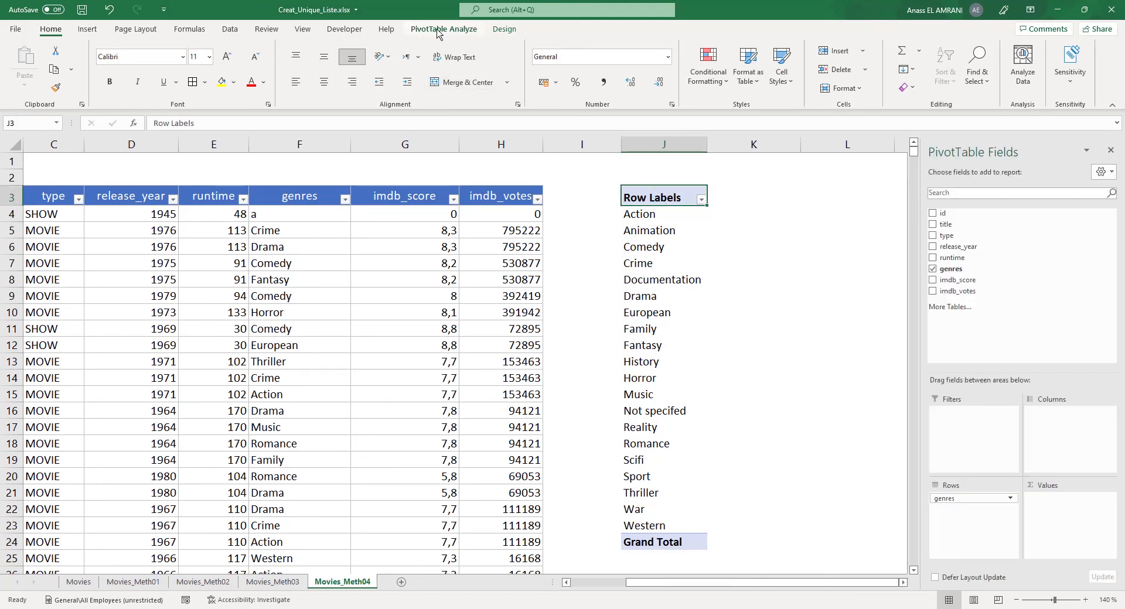
{"action": "left_click", "coordinate": [415, 29]}
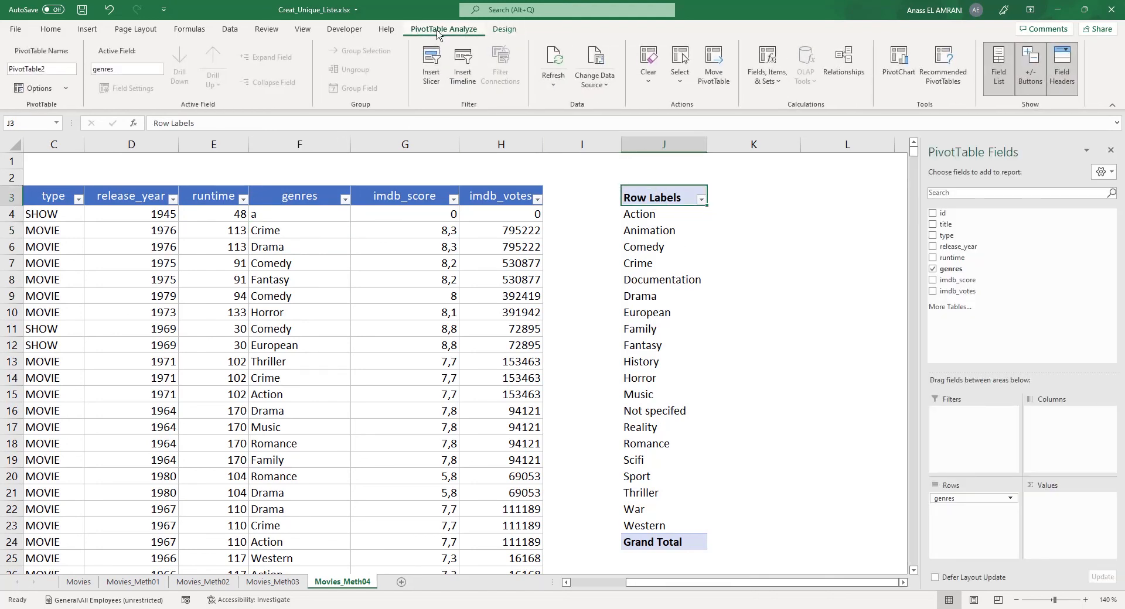
{"action": "left_click", "coordinate": [559, 58]}
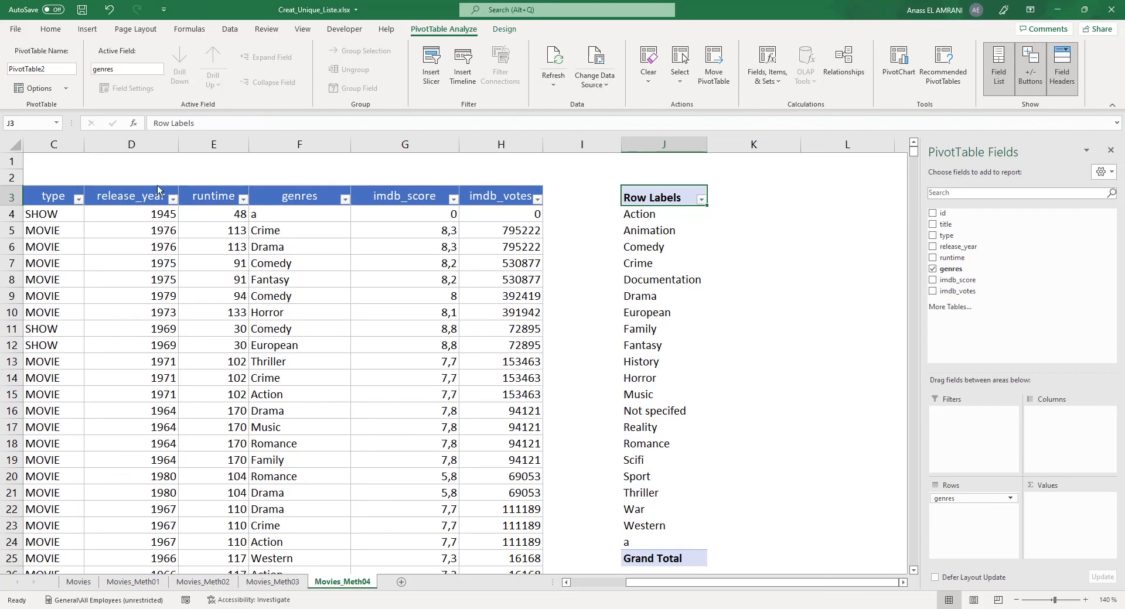
{"action": "key", "text": "alt+F11"}
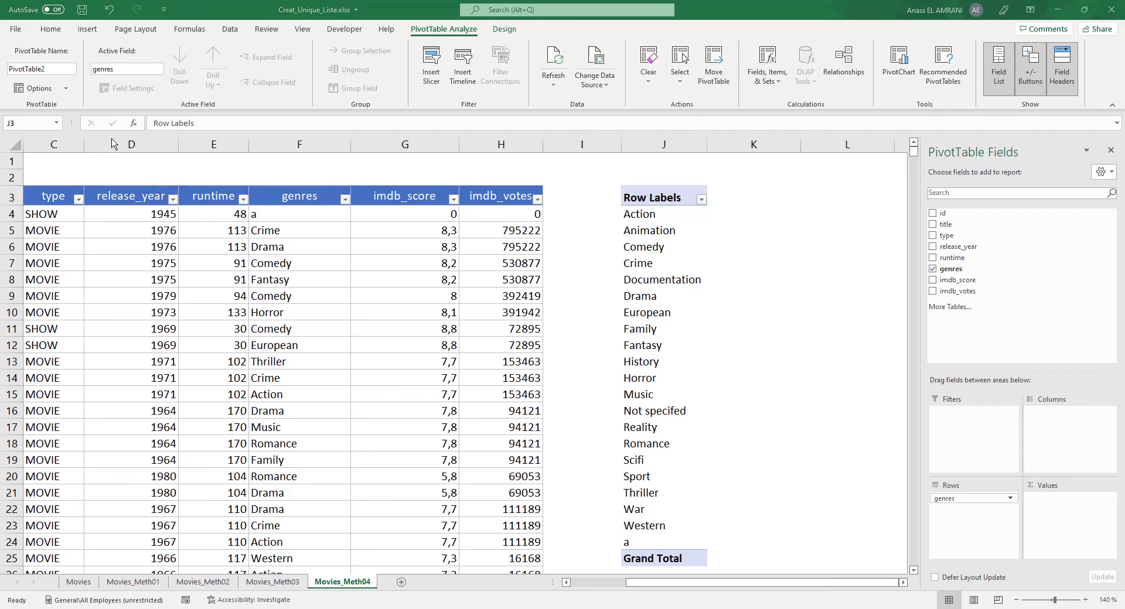